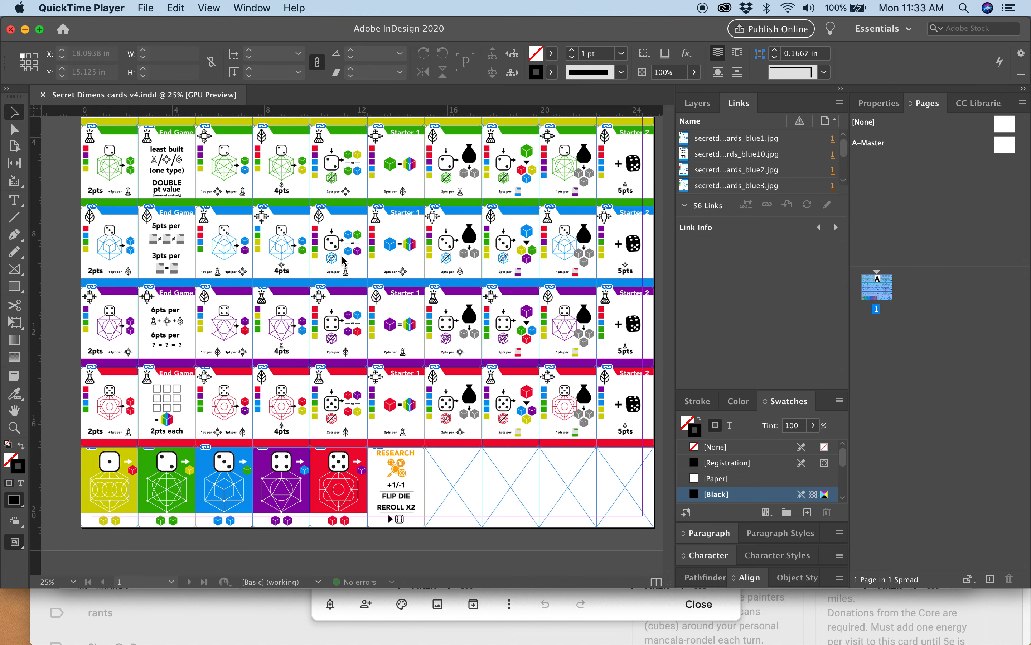
Examine the card rows and the empty frames in the last row of the Secret Dimens card sheet, checking one empty frame's size.
{"action": "scroll", "coordinate": [344, 261], "scroll_direction": "down", "scroll_amount": 1}
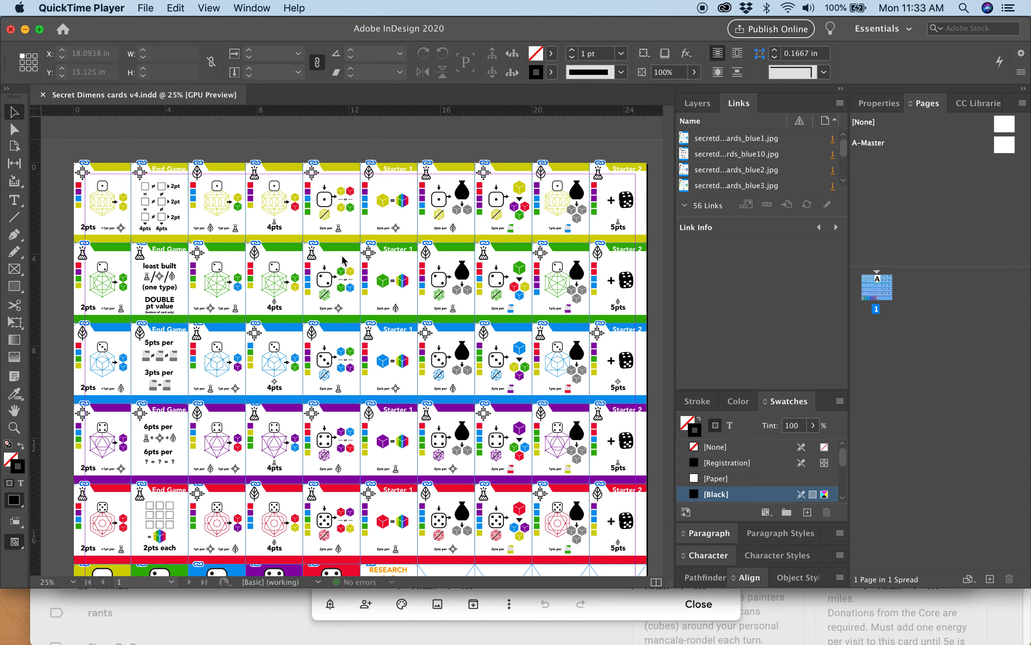
{"action": "scroll", "coordinate": [344, 260], "scroll_direction": "down", "scroll_amount": 3}
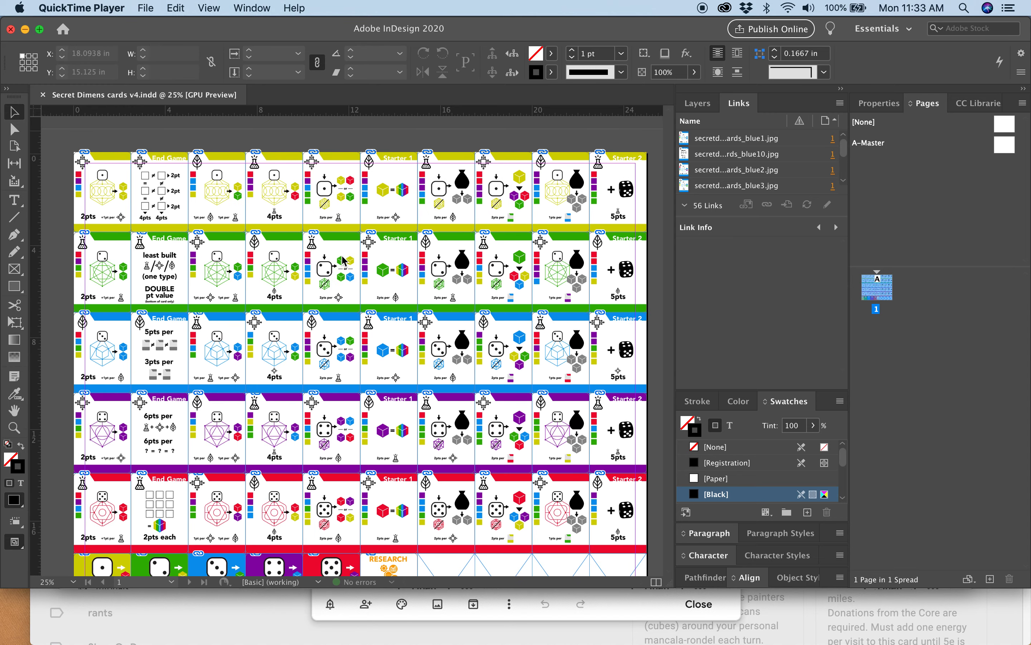
{"action": "scroll", "coordinate": [343, 260], "scroll_direction": "up", "scroll_amount": 3}
{"action": "scroll", "coordinate": [343, 260], "scroll_direction": "right", "scroll_amount": 1}
{"action": "scroll", "coordinate": [345, 261], "scroll_direction": "down", "scroll_amount": 1}
{"action": "scroll", "coordinate": [344, 261], "scroll_direction": "left", "scroll_amount": 1}
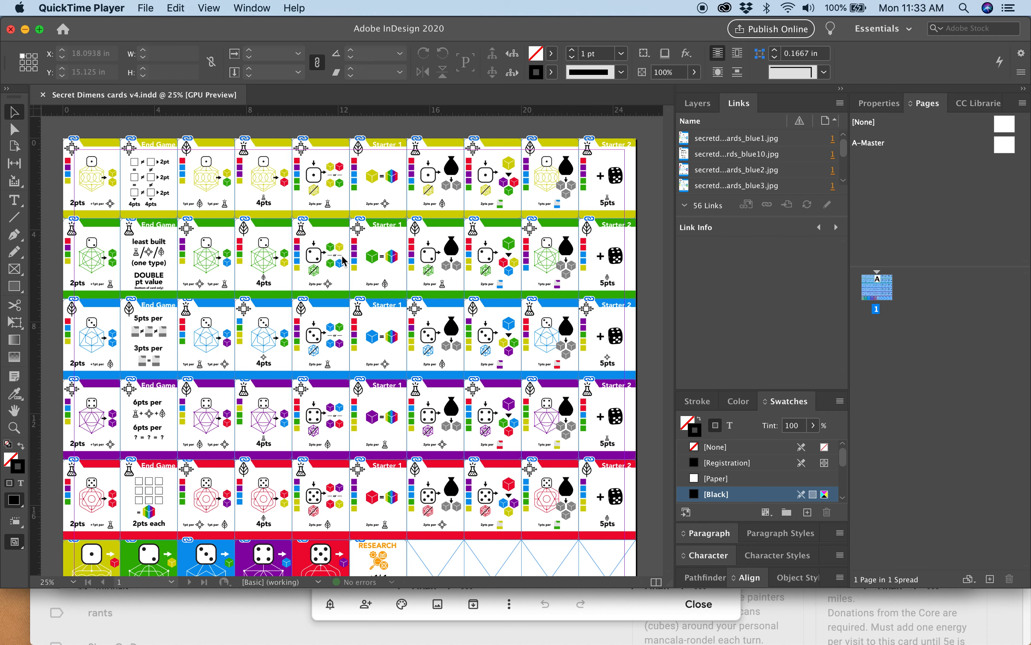
{"action": "scroll", "coordinate": [512, 265], "scroll_direction": "down", "scroll_amount": 3}
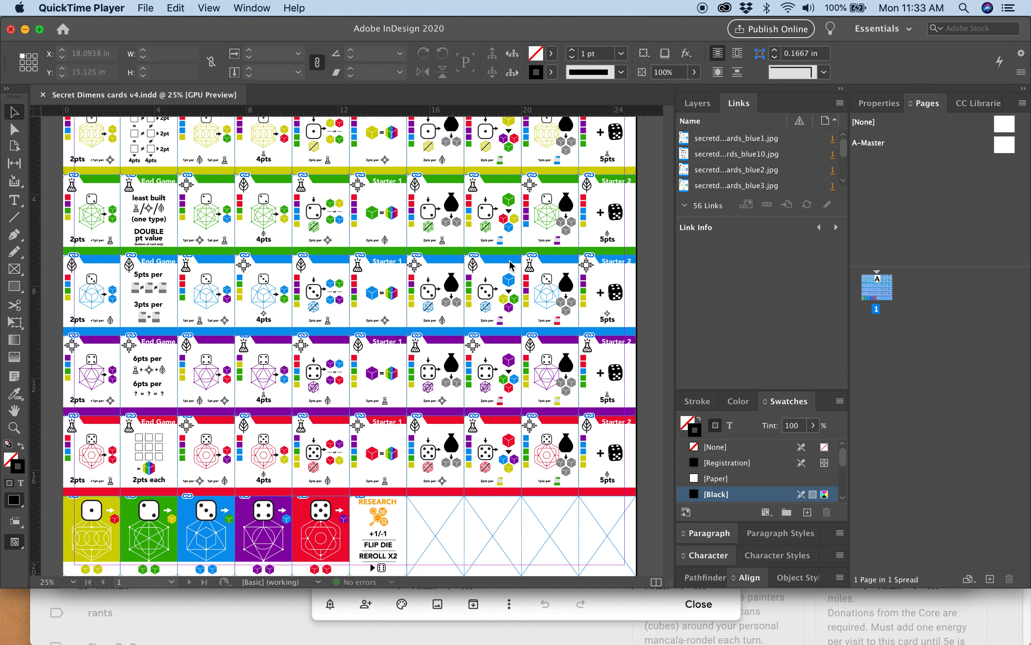
{"action": "left_click", "coordinate": [615, 541]}
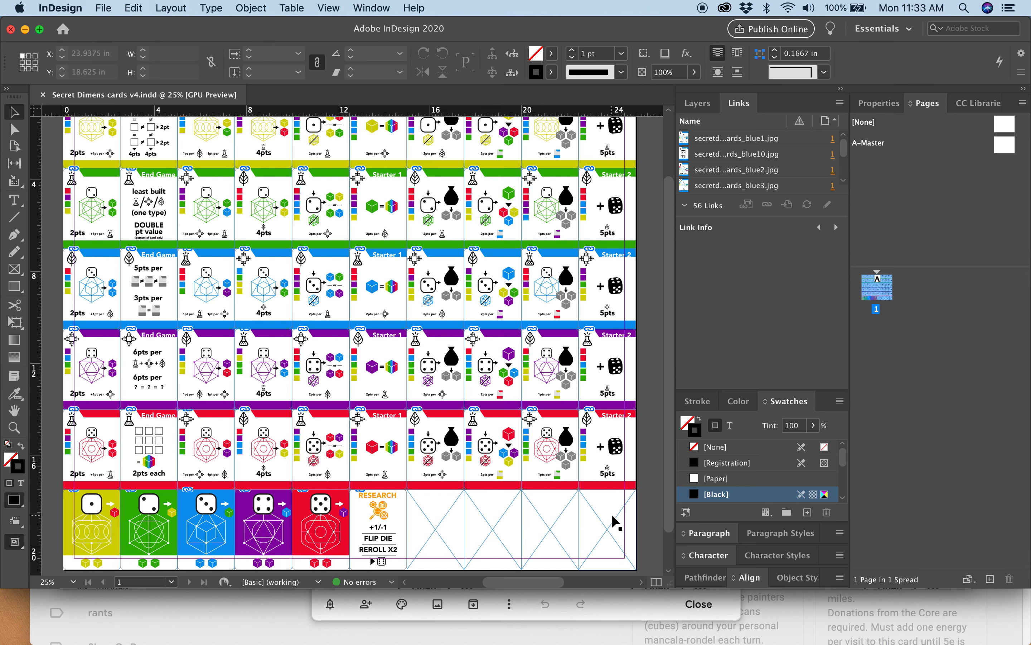
{"action": "left_click", "coordinate": [617, 539]}
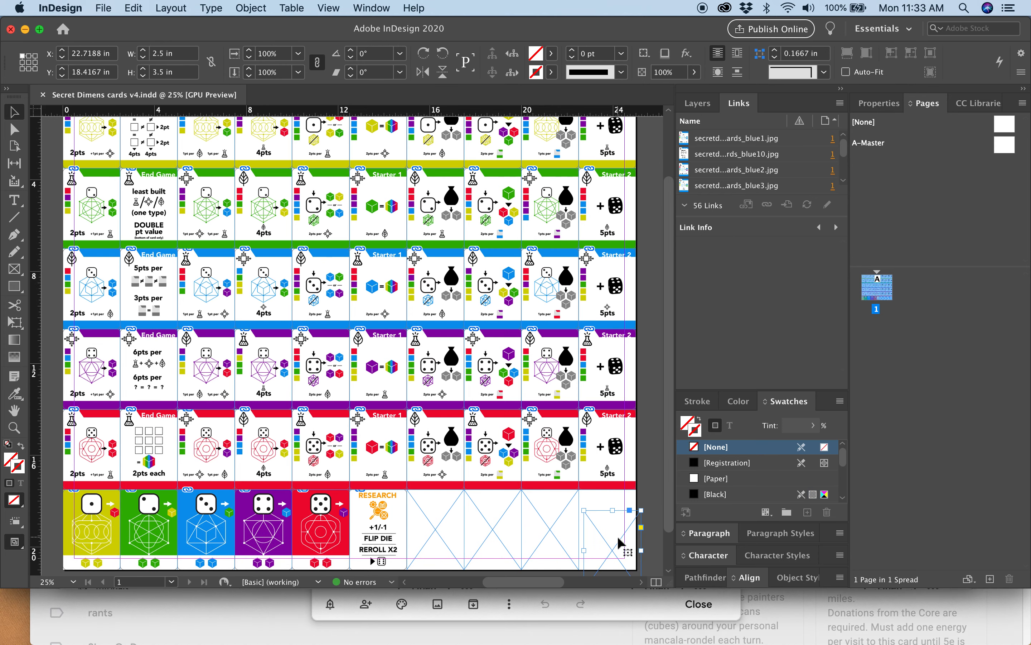
{"action": "left_click", "coordinate": [647, 365]}
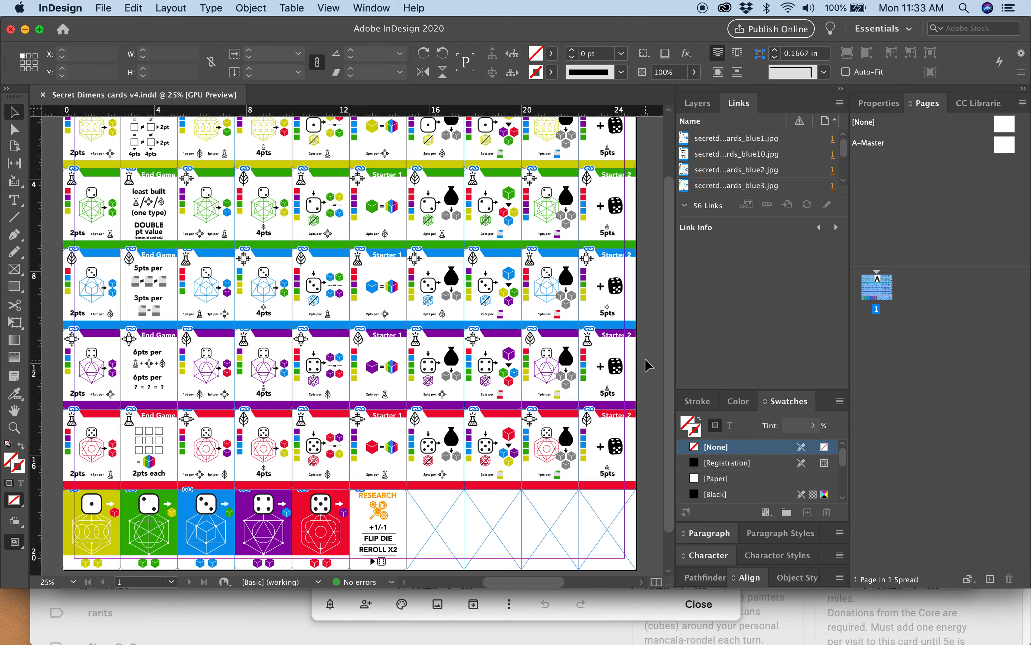
{"action": "scroll", "coordinate": [647, 366], "scroll_direction": "up", "scroll_amount": 3}
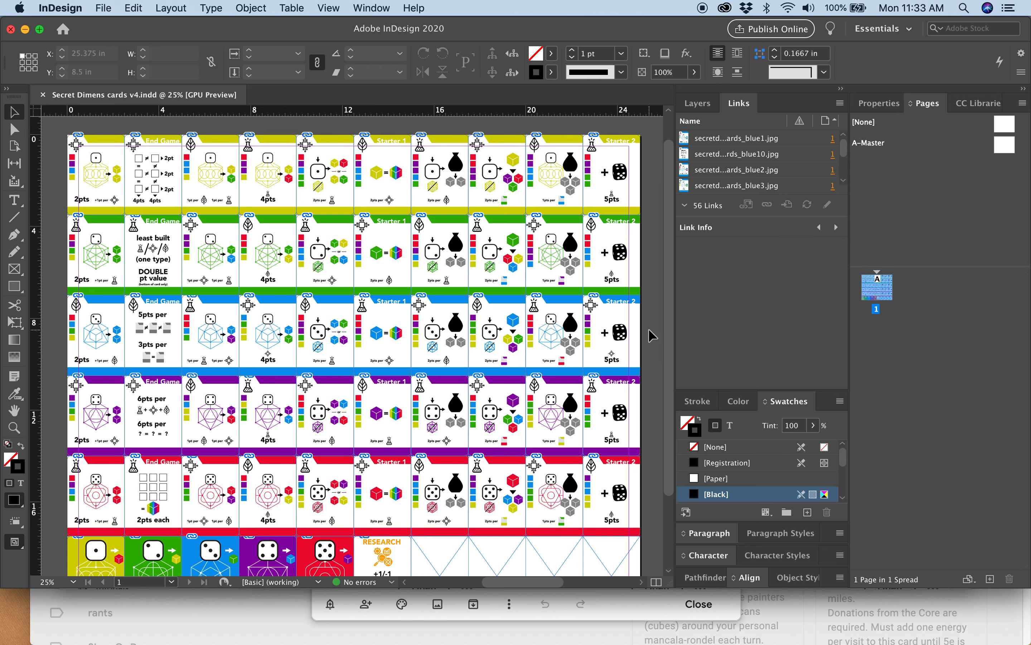
Create a new document measured in inches, 25 in wide and 21 in high.
{"action": "key", "text": "super+n"}
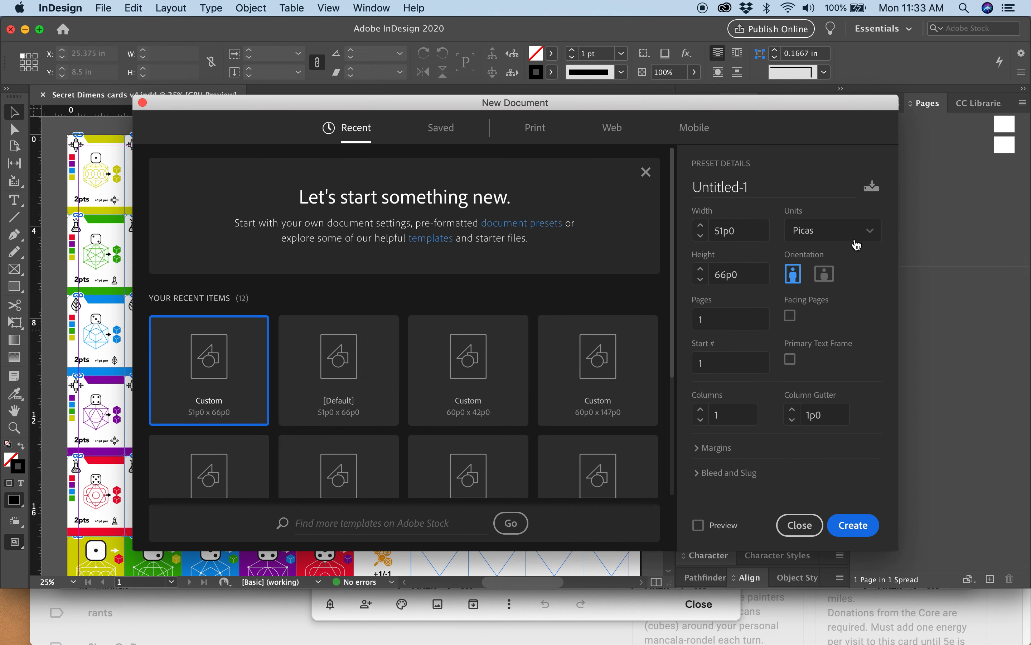
{"action": "left_click", "coordinate": [826, 242]}
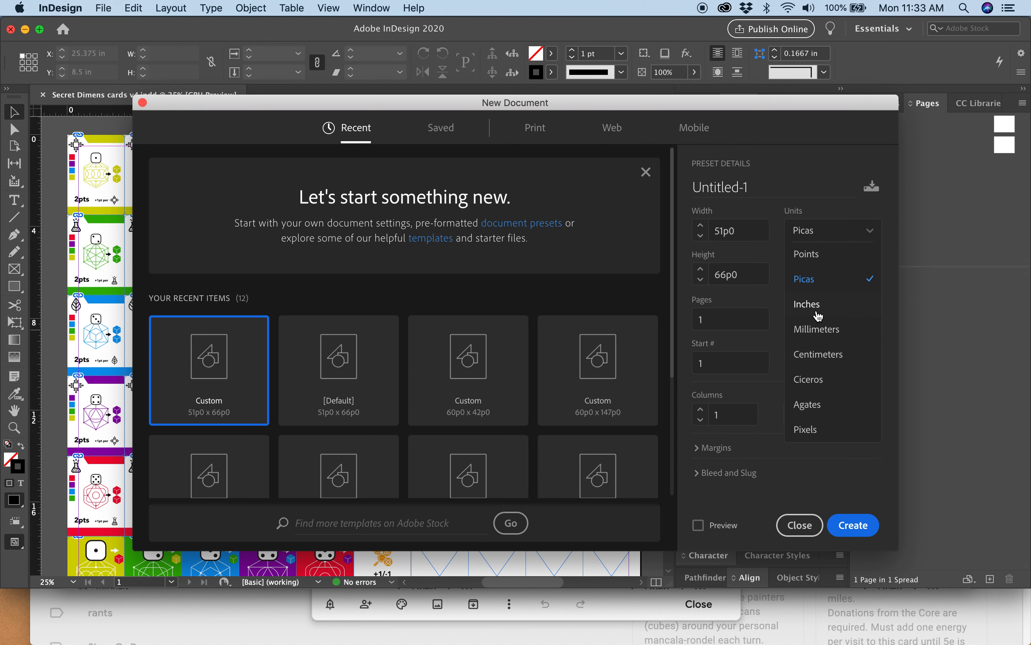
{"action": "left_click", "coordinate": [816, 306]}
{"action": "left_click", "coordinate": [746, 238]}
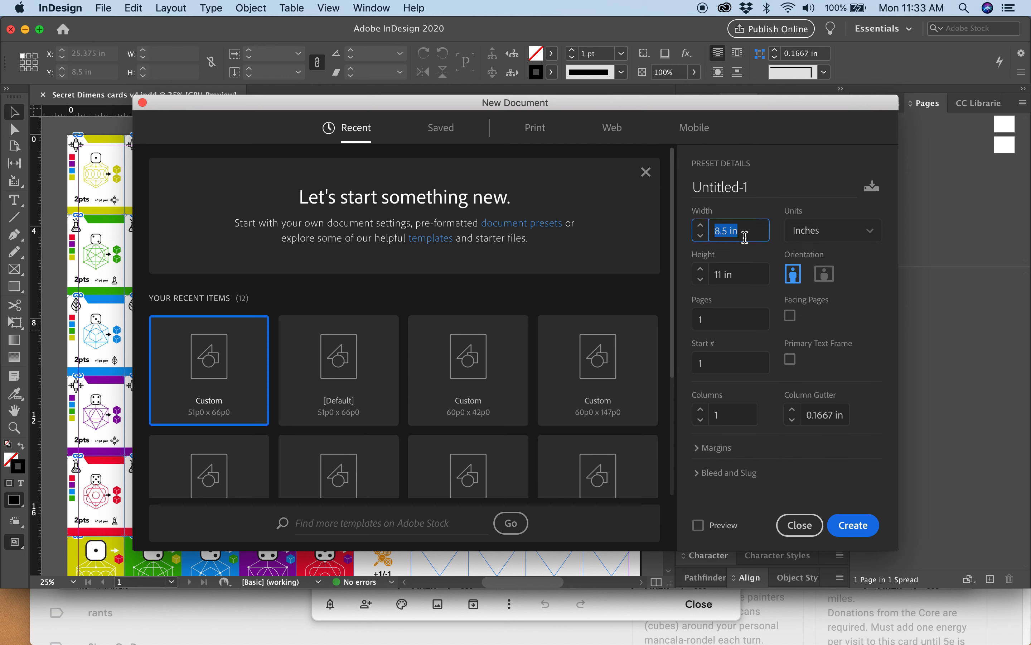
{"action": "type", "text": "25"}
{"action": "key", "text": "Tab"}
{"action": "type", "text": "21"}
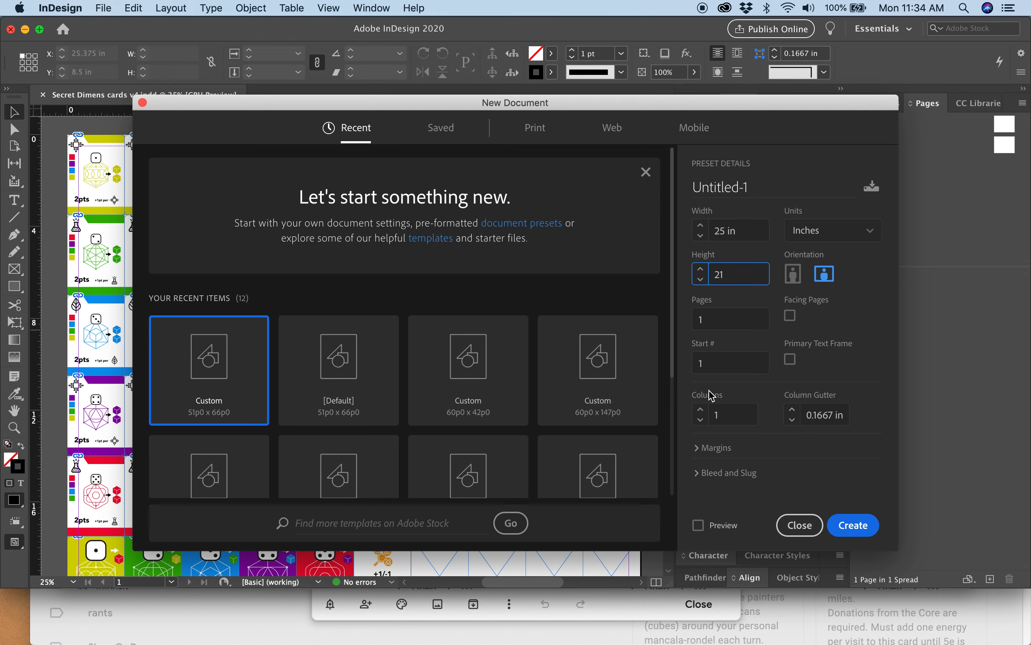
{"action": "left_click", "coordinate": [857, 532]}
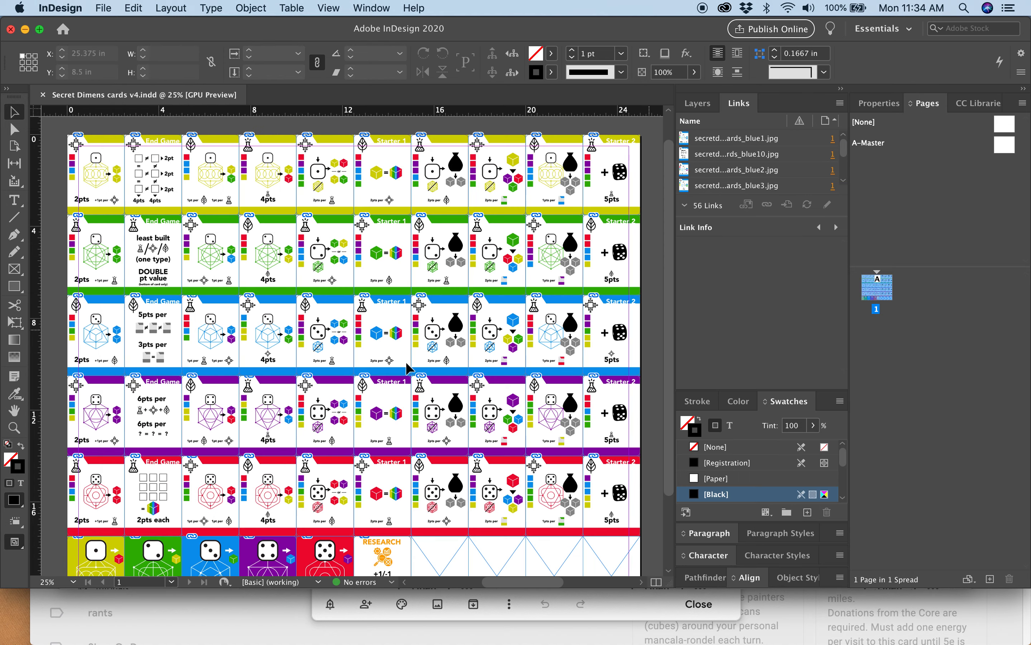
Place an empty rectangular frame 2.5 in wide and 3.5 in high on the page.
{"action": "left_click", "coordinate": [14, 269]}
{"action": "left_click", "coordinate": [224, 219]}
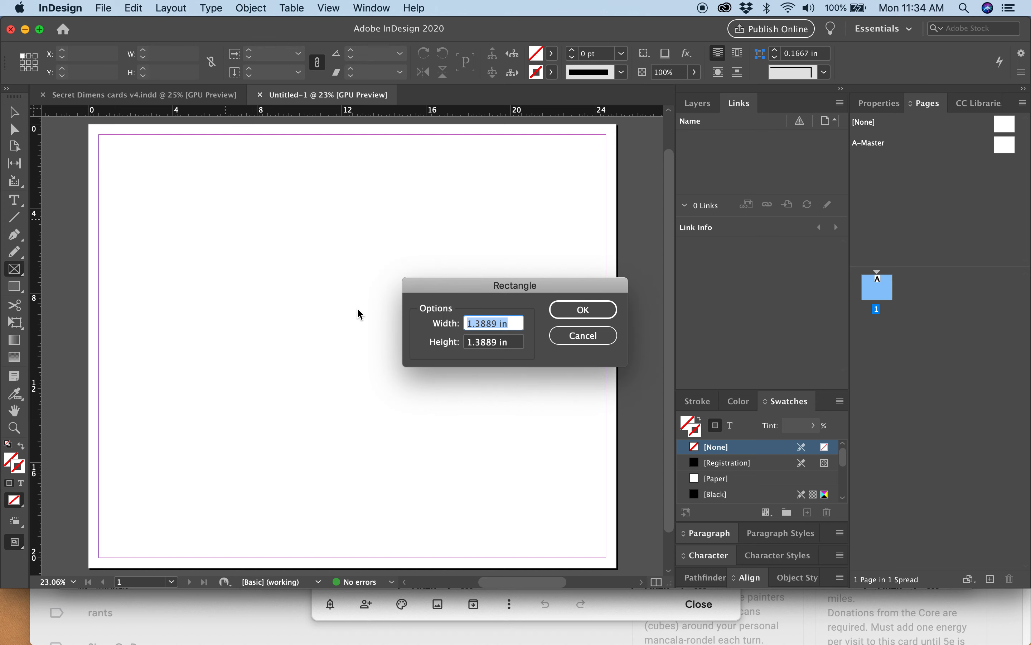
{"action": "type", "text": "2,"}
{"action": "type", "text": "5"}
{"action": "key", "text": "Tab"}
{"action": "type", "text": "3."}
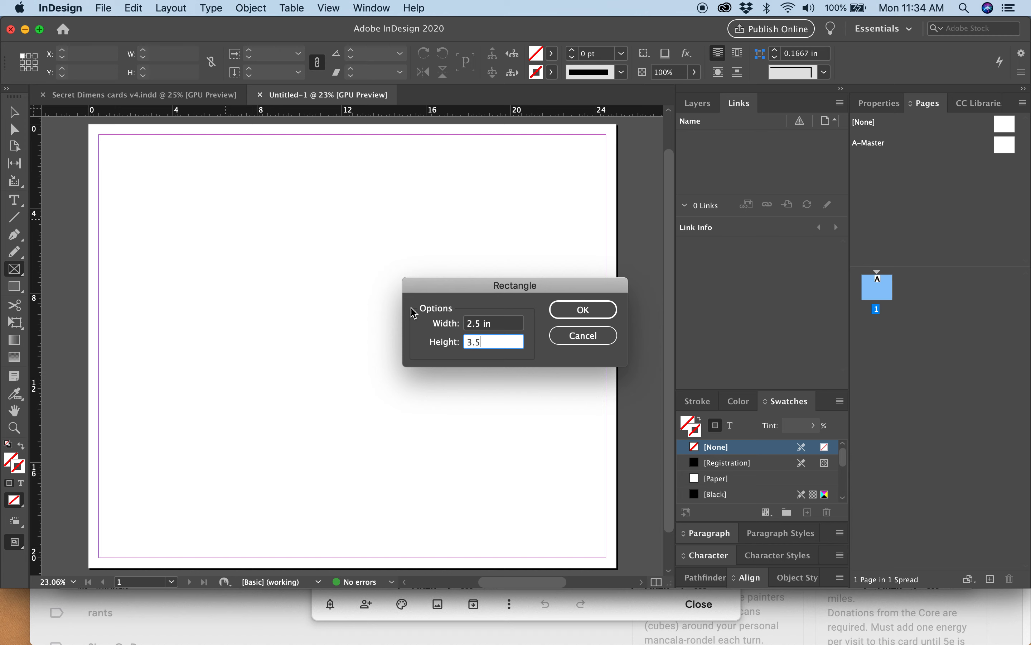
{"action": "type", "text": "5"}
{"action": "left_click", "coordinate": [582, 307]}
Move the card frame to the page's top-left corner at X 0 in and Y 0 in.
{"action": "left_click", "coordinate": [13, 119]}
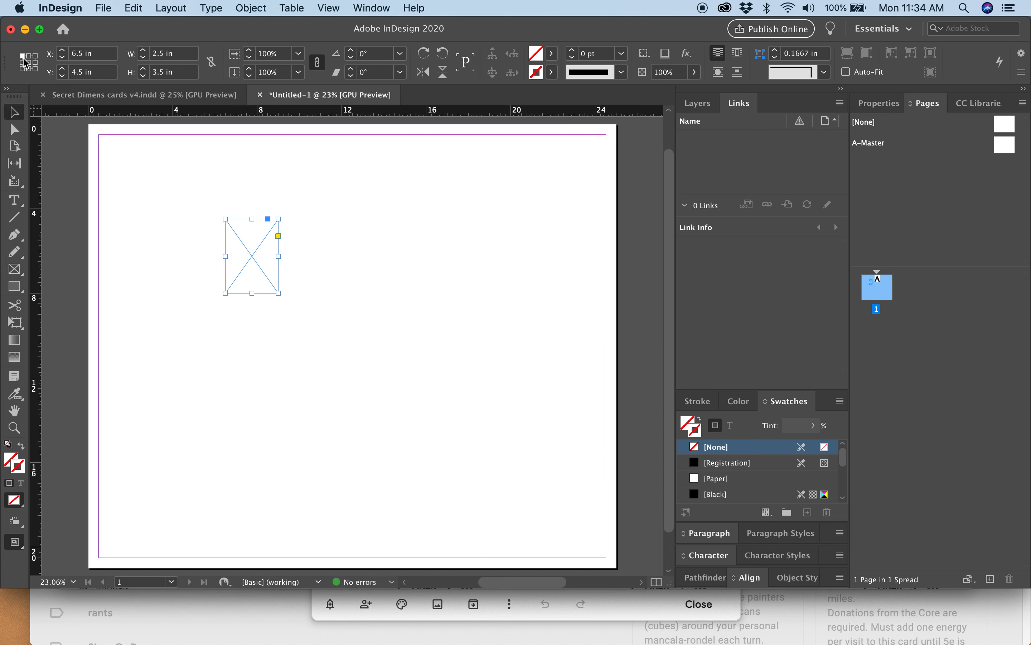
{"action": "key", "text": "super+6"}
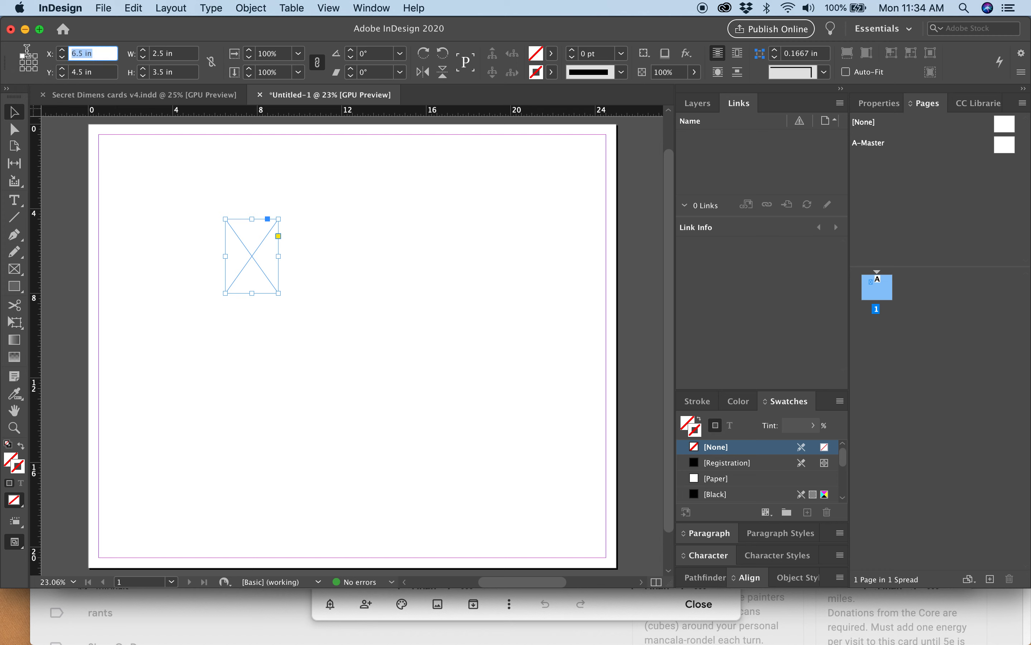
{"action": "type", "text": "0"}
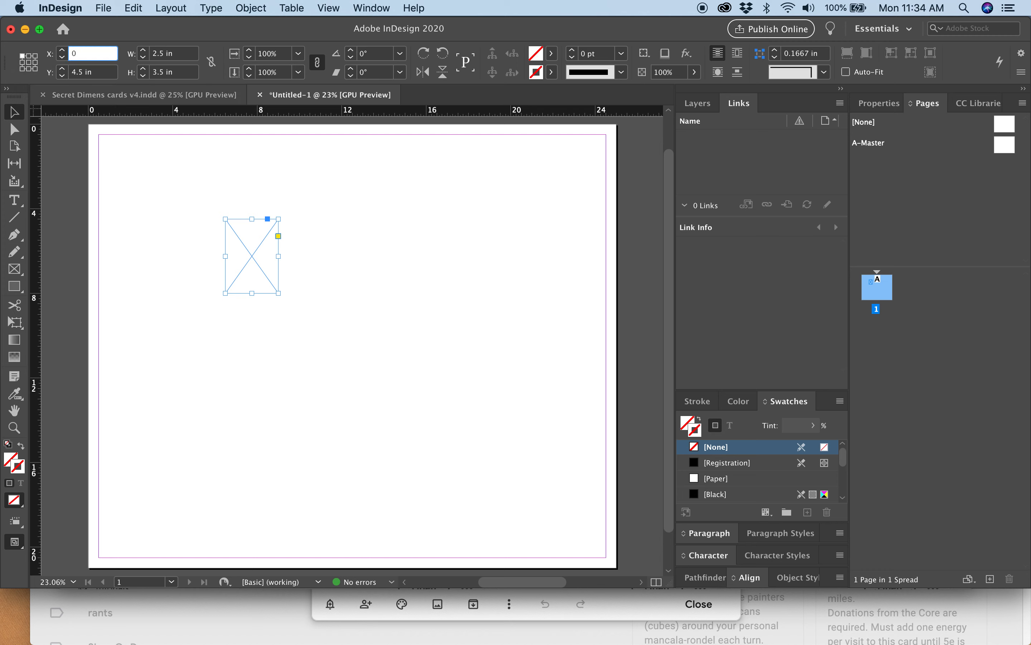
{"action": "key", "text": "Tab"}
{"action": "type", "text": "0"}
{"action": "key", "text": "Return"}
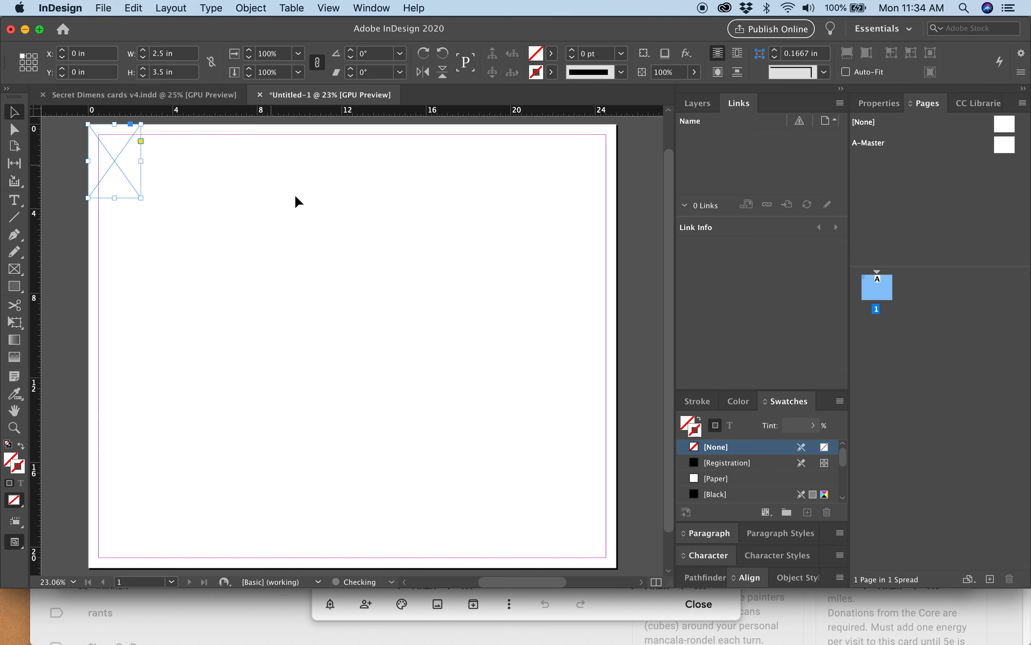
Step and repeat the card frame 9 times with a 2.5 in horizontal and 0 in vertical offset.
{"action": "left_click", "coordinate": [108, 8]}
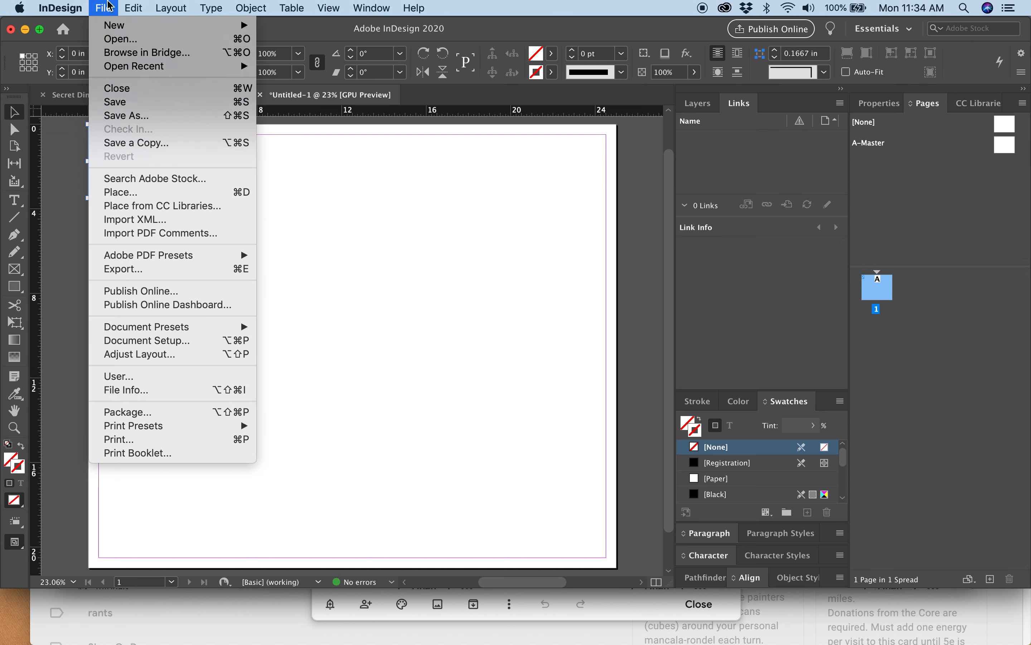
{"action": "mouse_move", "coordinate": [142, 5]}
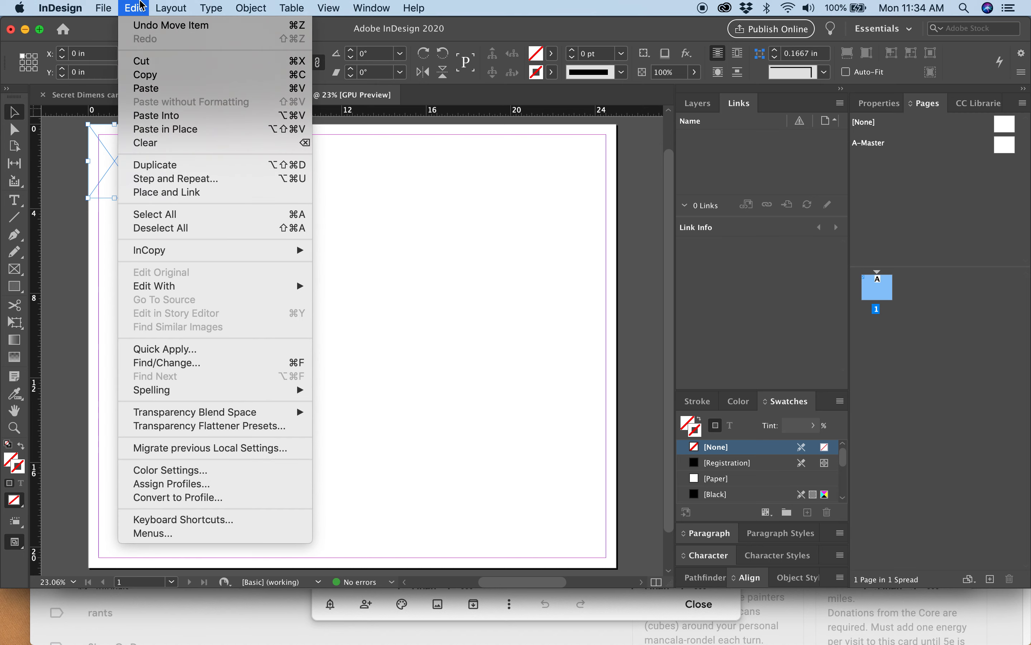
{"action": "left_click", "coordinate": [162, 179]}
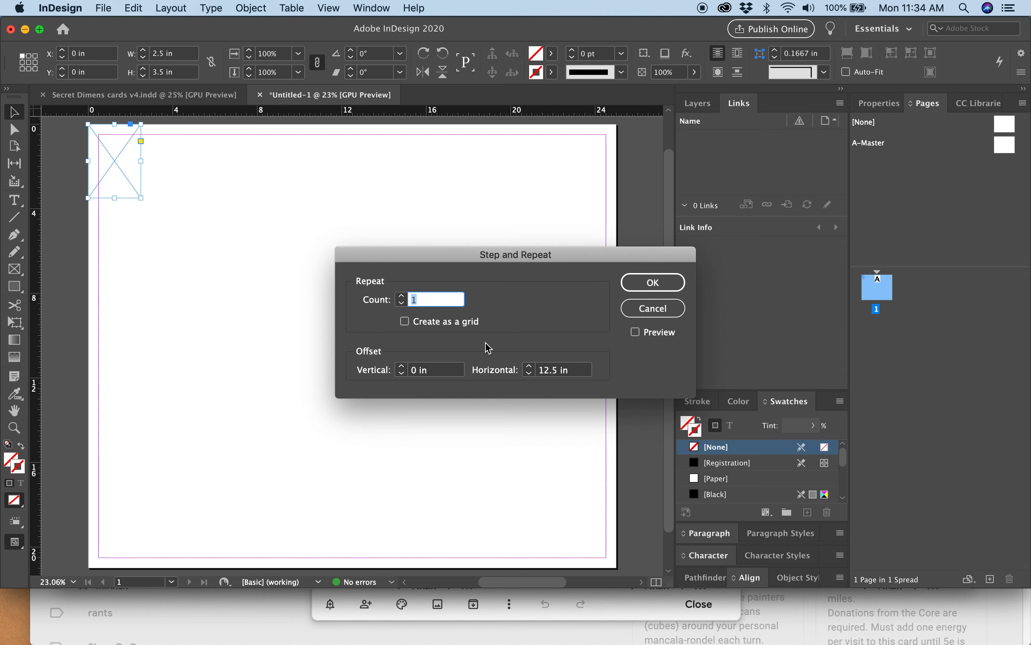
{"action": "left_click", "coordinate": [581, 374]}
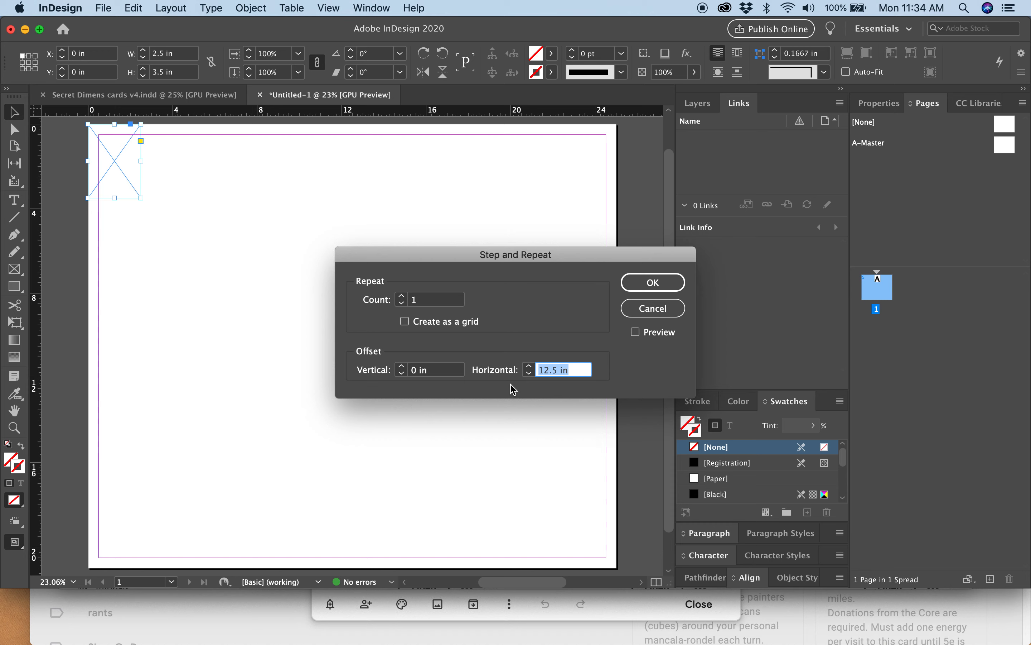
{"action": "type", "text": "2.5"}
{"action": "key", "text": "Tab"}
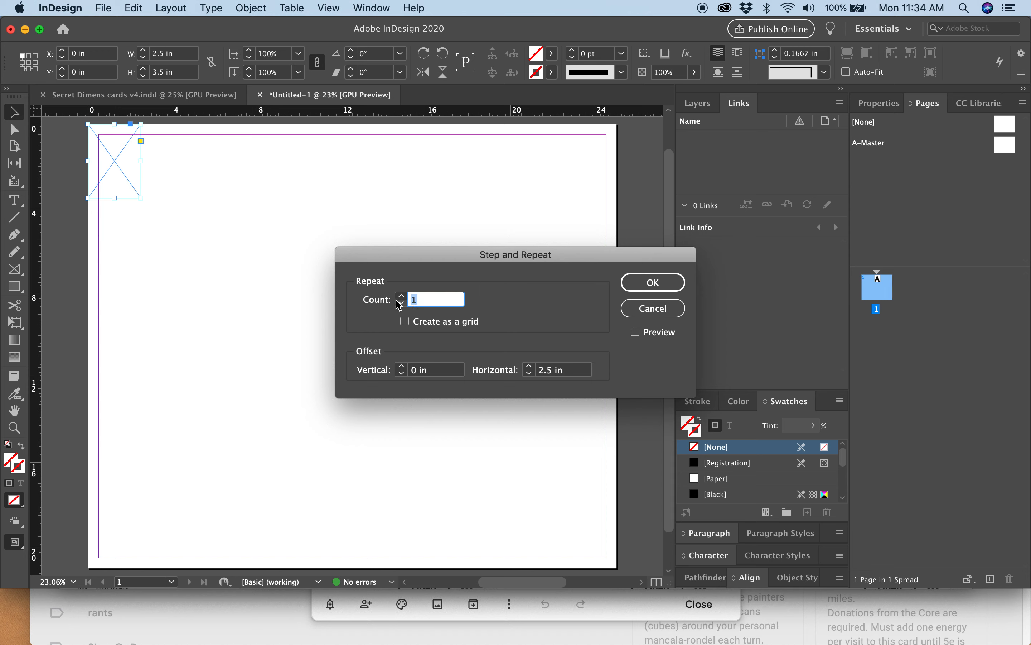
{"action": "type", "text": "9"}
{"action": "left_click", "coordinate": [664, 285]}
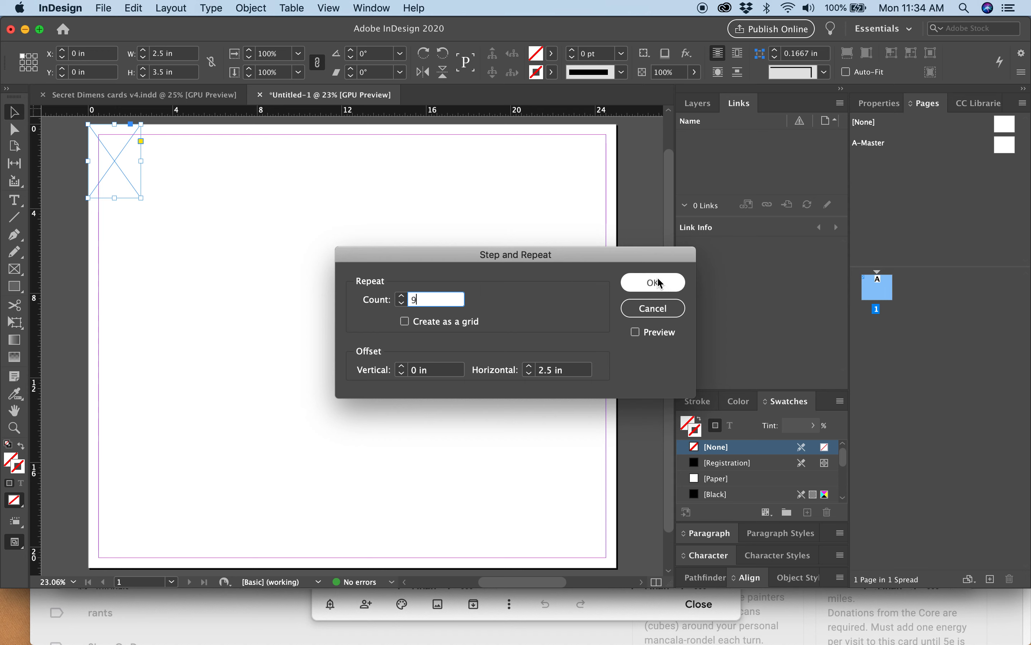
{"action": "left_click", "coordinate": [656, 283]}
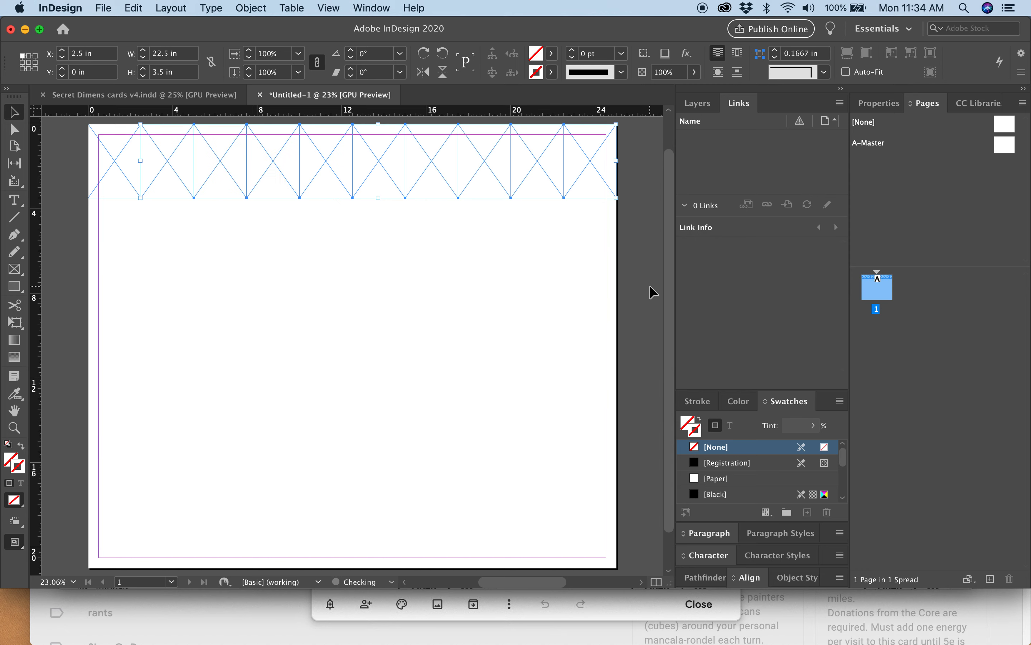
{"action": "left_click_drag", "start_coordinate": [76, 150], "coordinate": [615, 203]}
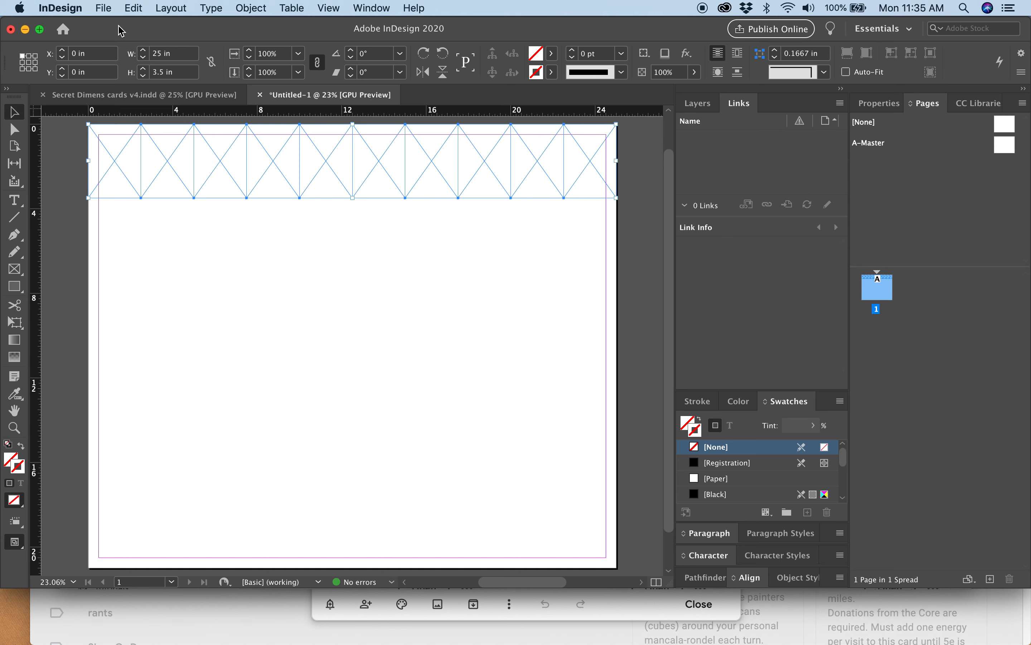
{"action": "left_click", "coordinate": [104, 8]}
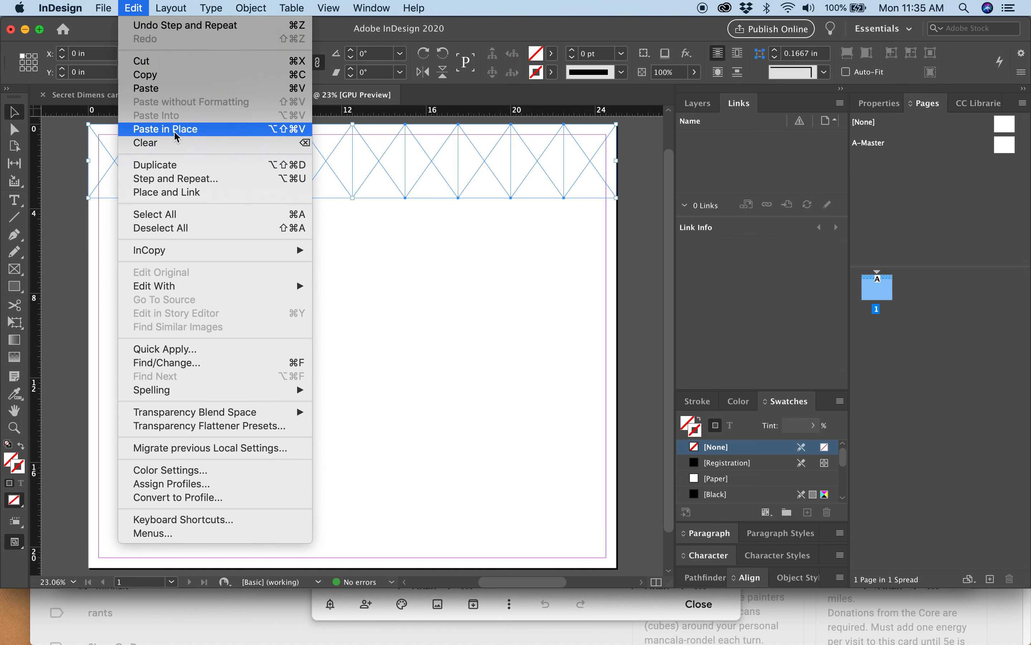
{"action": "left_click", "coordinate": [174, 134]}
{"action": "key", "text": "z"}
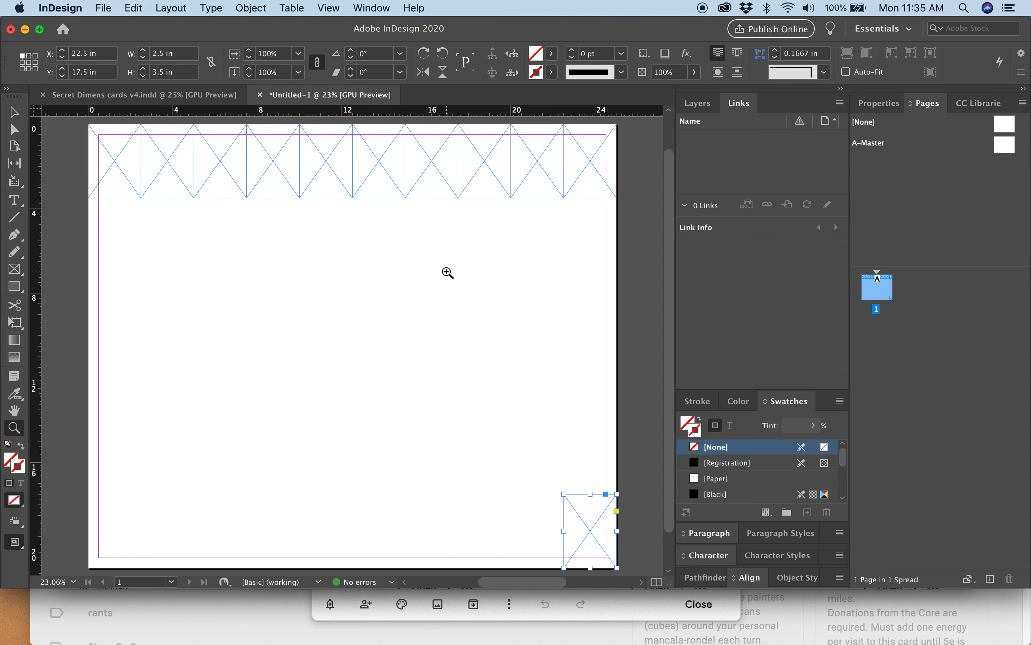
{"action": "left_click", "coordinate": [133, 8]}
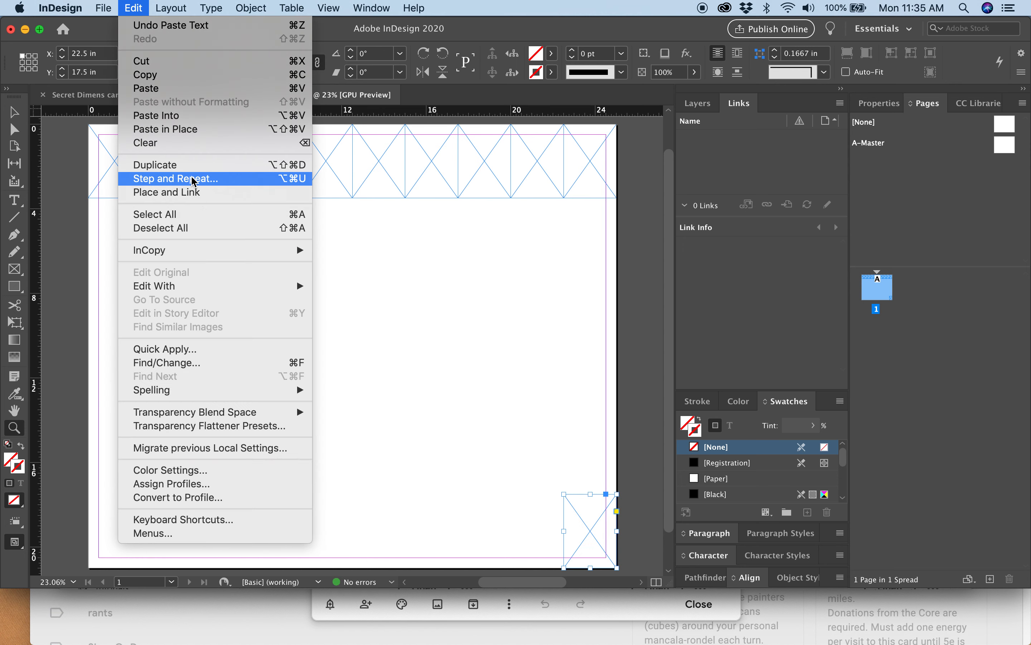
{"action": "left_click", "coordinate": [179, 182]}
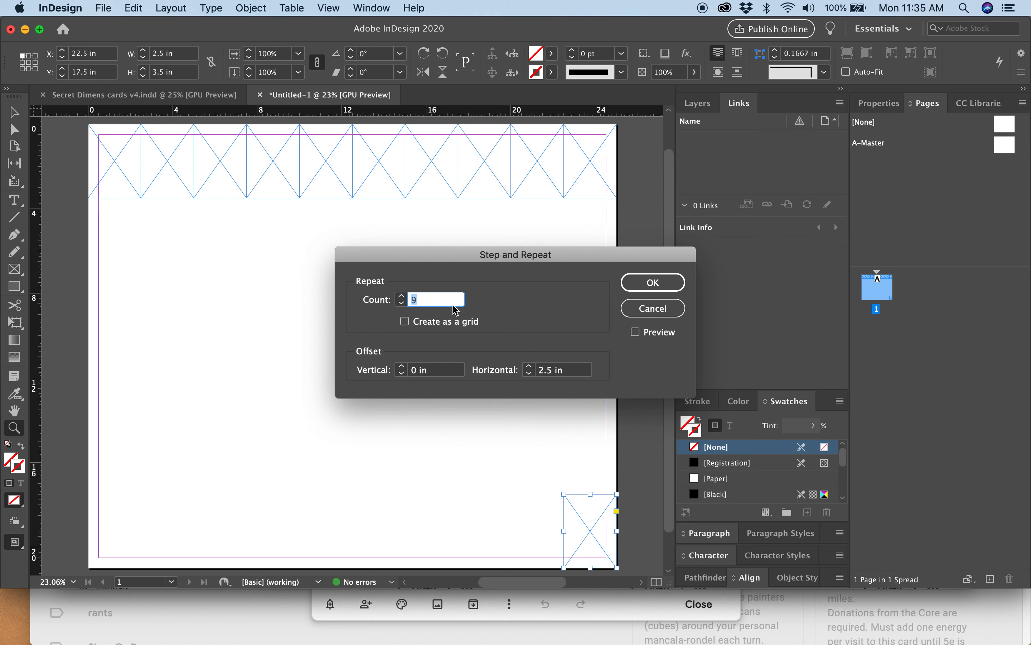
{"action": "left_click", "coordinate": [652, 307]}
{"action": "key", "text": "BackSpace"}
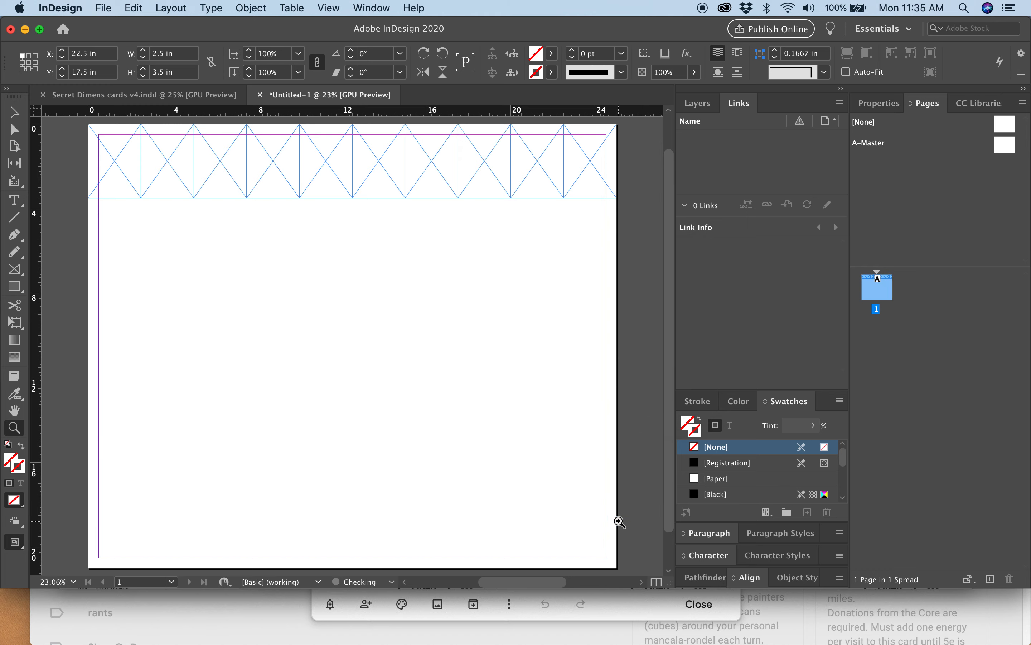
Step and repeat the whole top row of card frames 5 times with a 3.5 in vertical and 0 in horizontal offset.
{"action": "left_click_drag", "start_coordinate": [71, 157], "coordinate": [135, 161]}
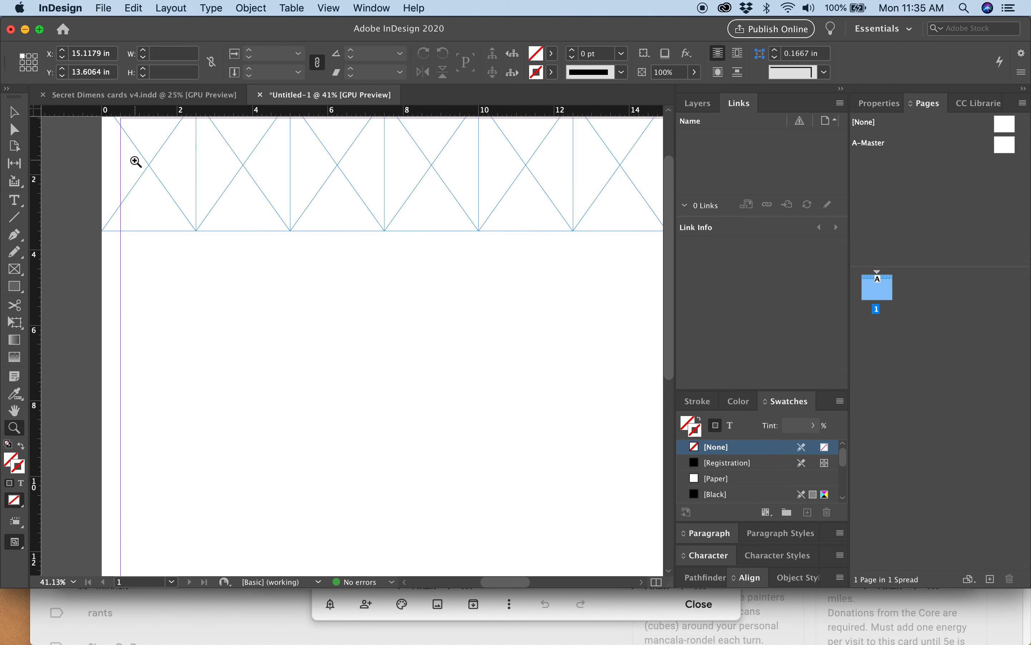
{"action": "key", "text": "cmd+0"}
{"action": "left_click", "coordinate": [14, 112]}
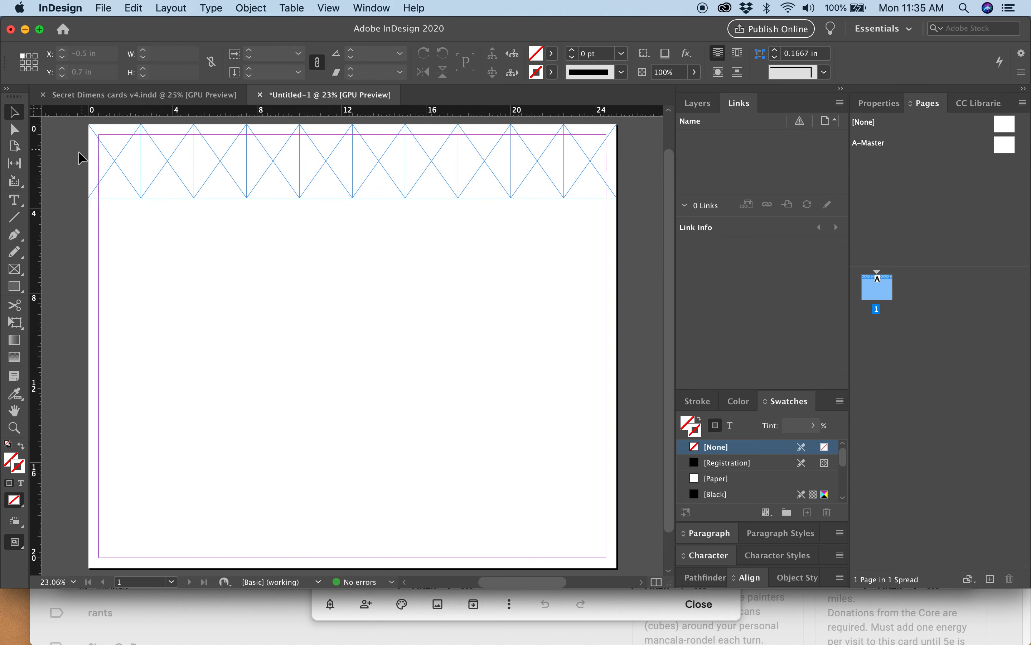
{"action": "left_click_drag", "start_coordinate": [78, 151], "coordinate": [618, 188]}
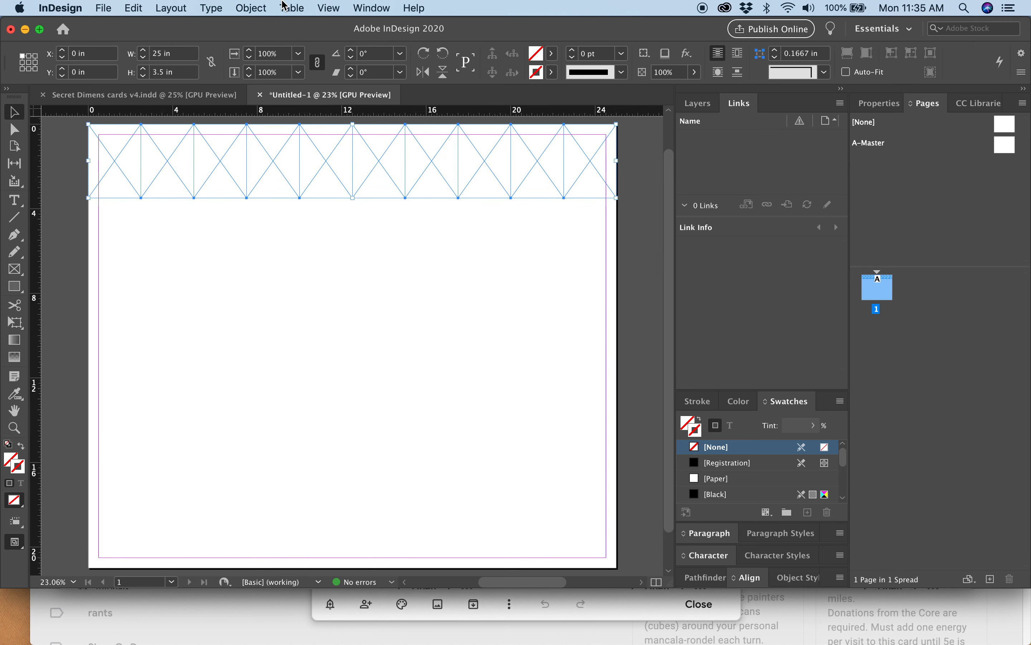
{"action": "left_click", "coordinate": [111, 6]}
{"action": "mouse_move", "coordinate": [134, 8]}
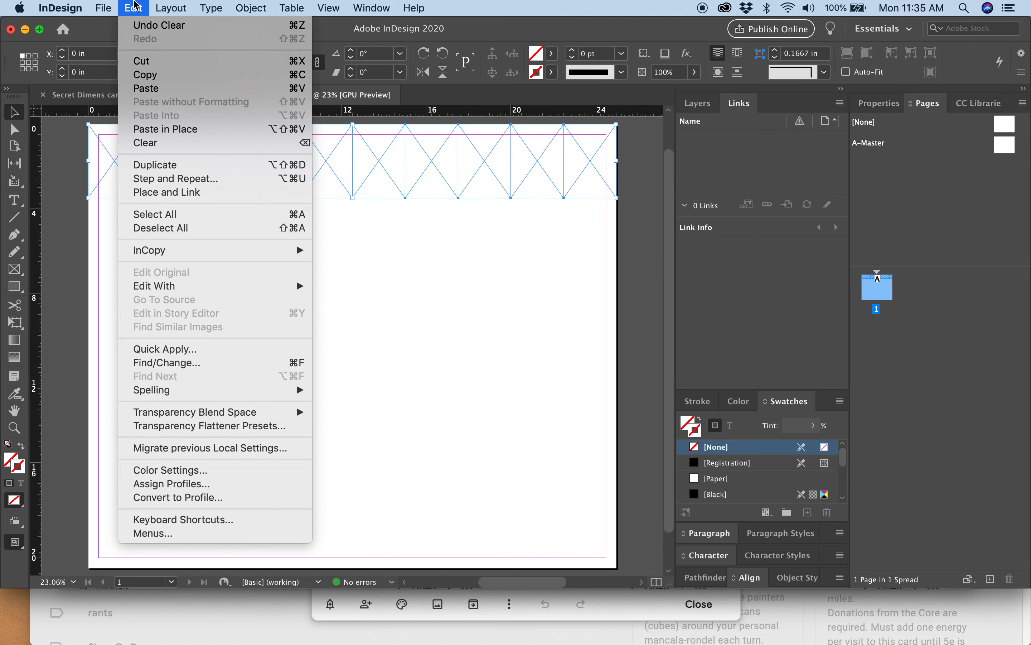
{"action": "left_click", "coordinate": [174, 179]}
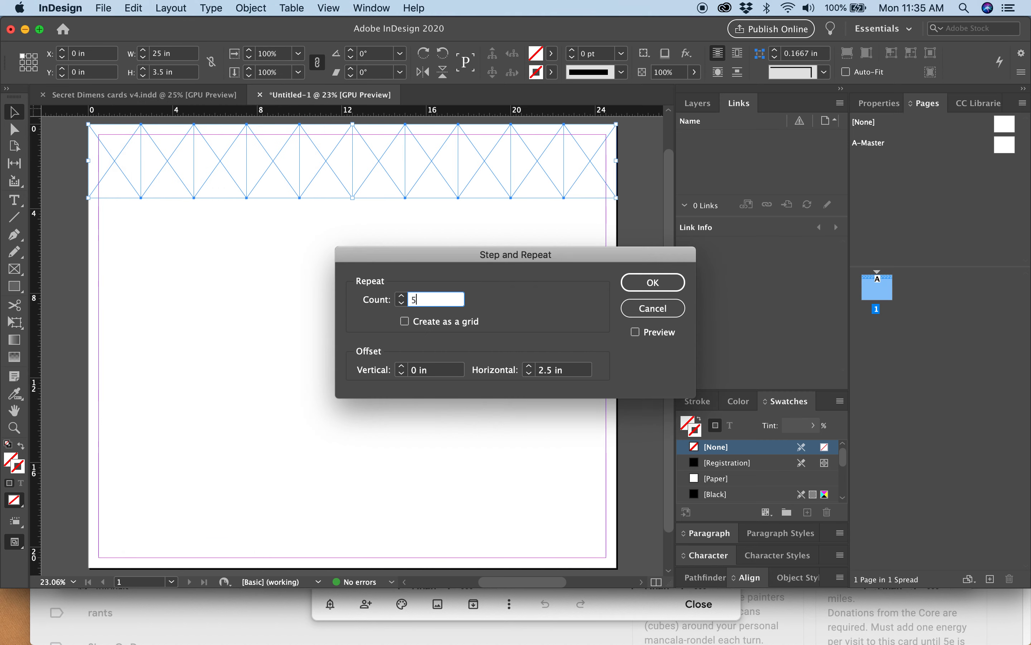
{"action": "left_click", "coordinate": [578, 373]}
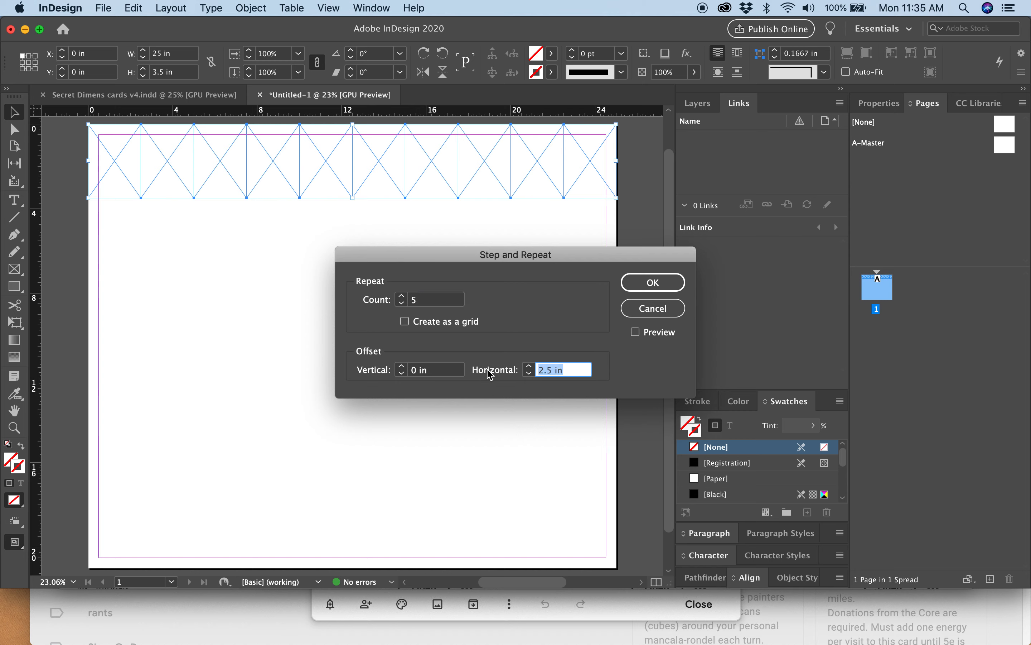
{"action": "type", "text": "0"}
{"action": "left_click", "coordinate": [438, 369]}
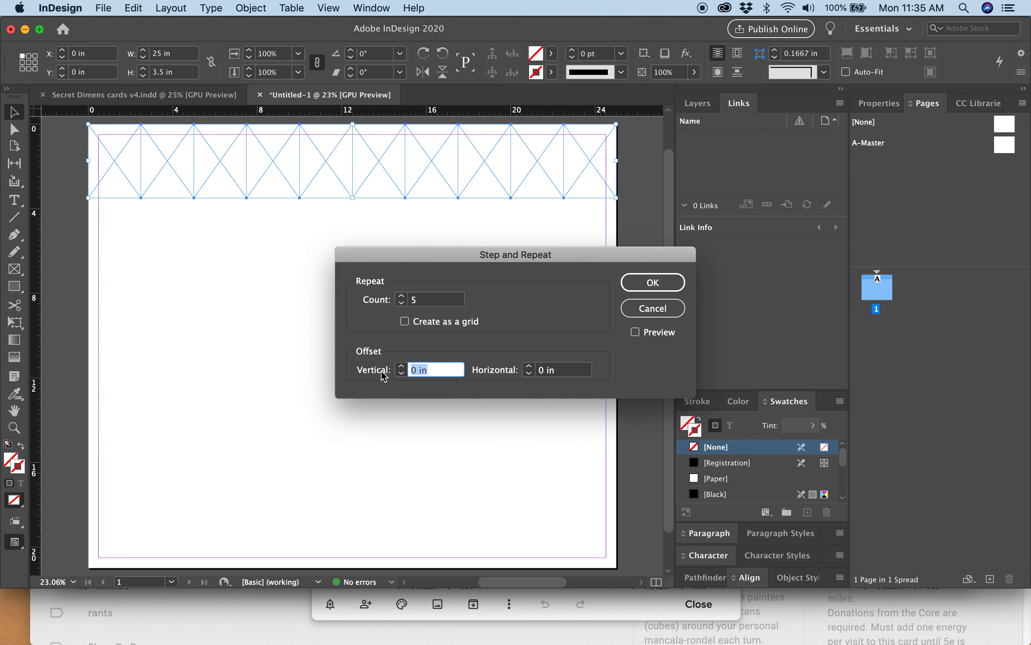
{"action": "type", "text": "3.5"}
{"action": "left_click", "coordinate": [651, 283]}
{"action": "left_click", "coordinate": [650, 283]}
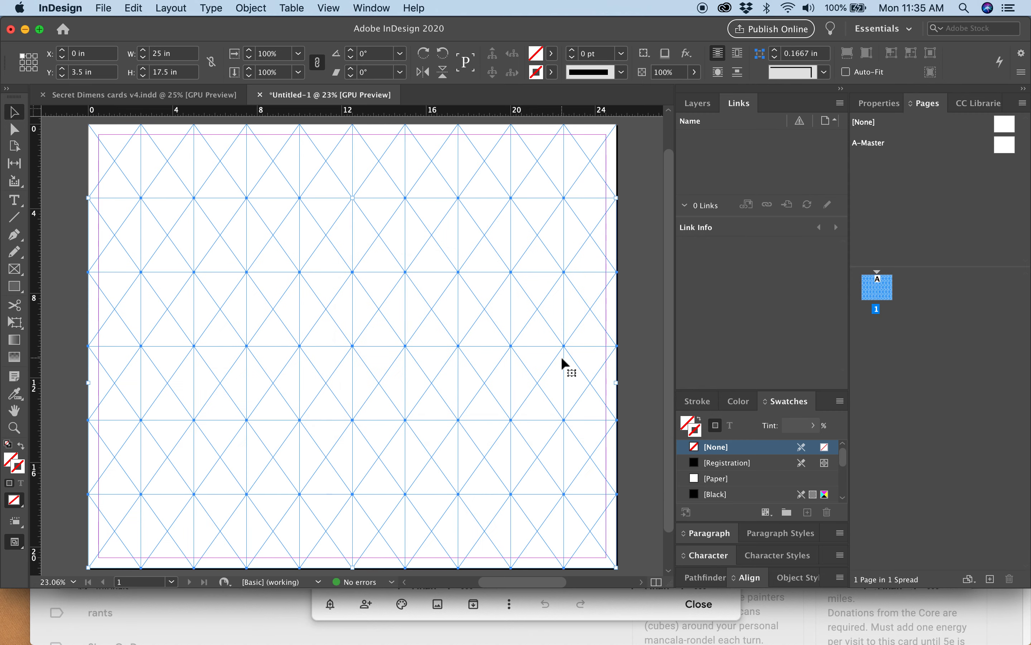
{"action": "left_click", "coordinate": [639, 409]}
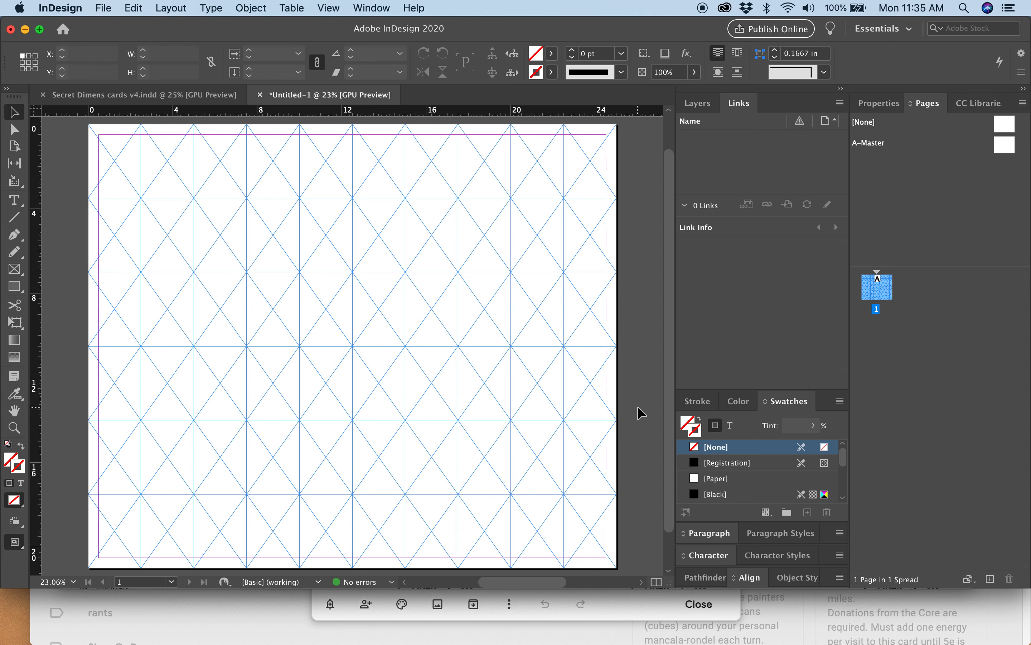
Switch to Finder and open the cards v4 folder inside Secret Dimension.
{"action": "mouse_move", "coordinate": [47, 637]}
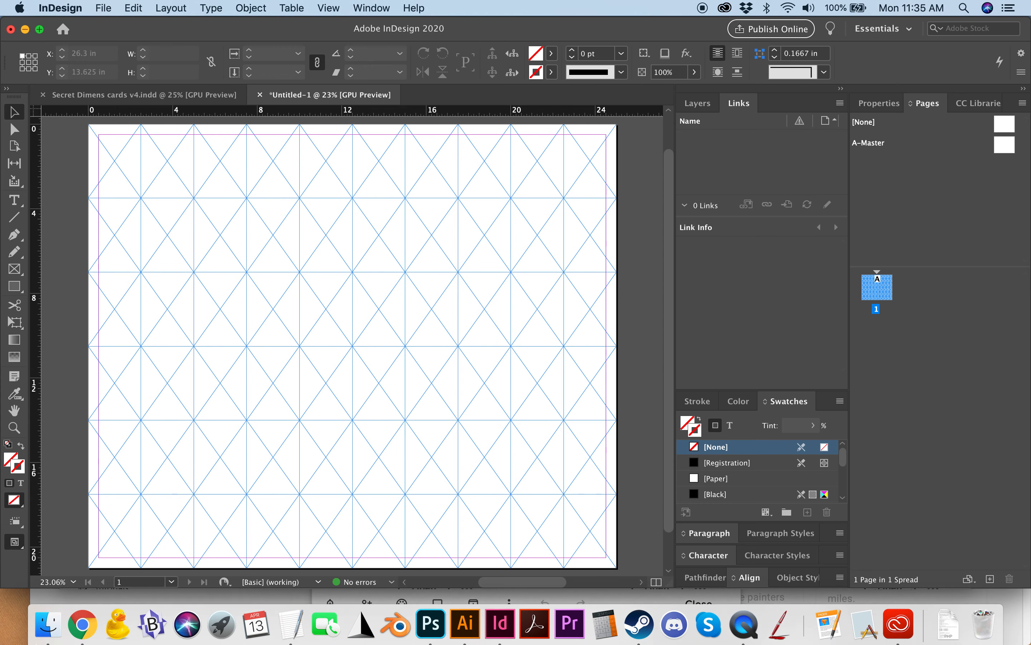
{"action": "left_click", "coordinate": [47, 638]}
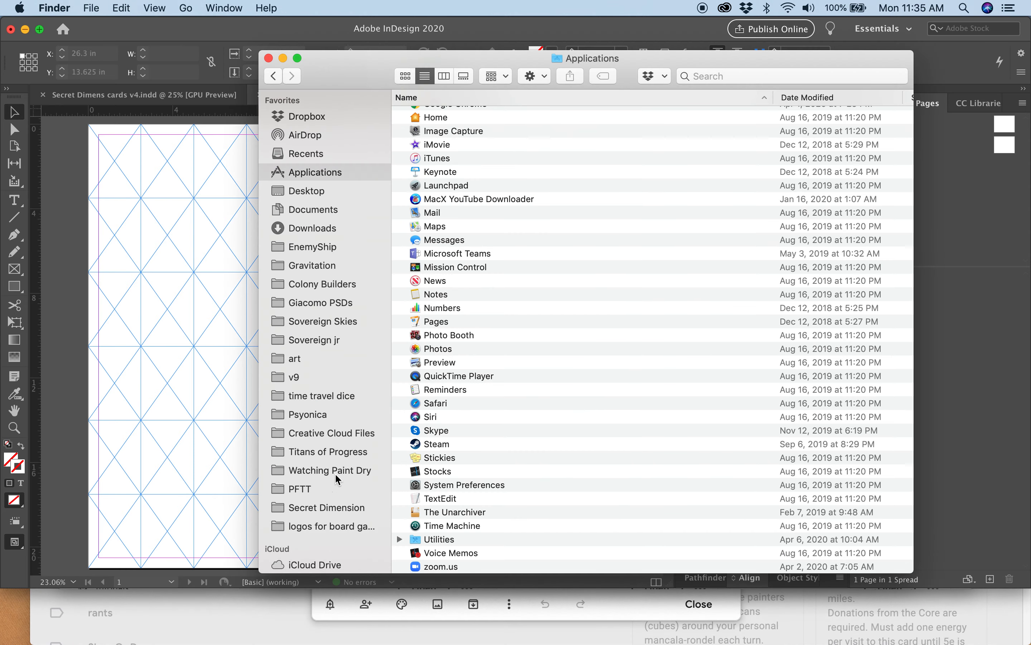
{"action": "left_click", "coordinate": [349, 511]}
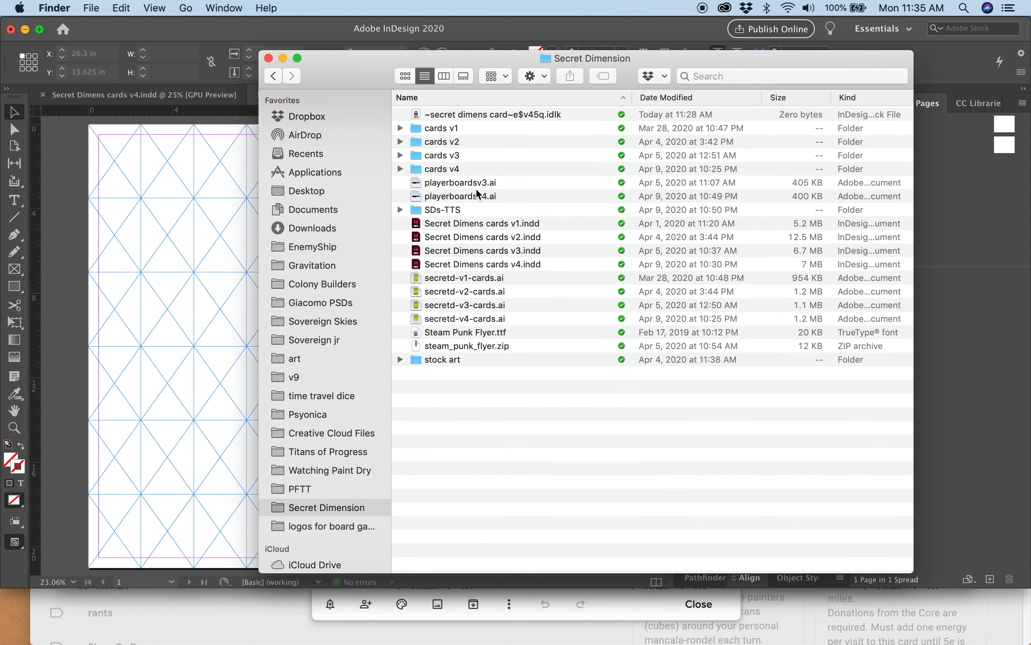
{"action": "double_click", "coordinate": [452, 168]}
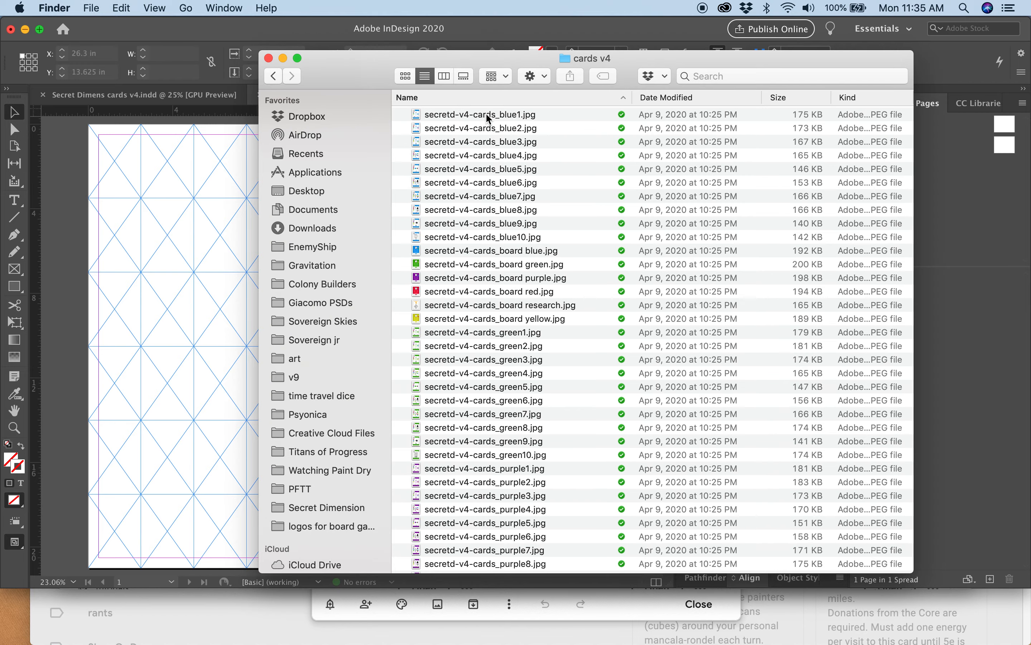
Load all the JPEGs from secretd-v4-cards_blue1.jpg through secretd-v4-cards_yellow10.jpg into the InDesign document for placing.
{"action": "left_click", "coordinate": [489, 115]}
{"action": "scroll", "coordinate": [489, 298], "scroll_direction": "down", "scroll_amount": 10}
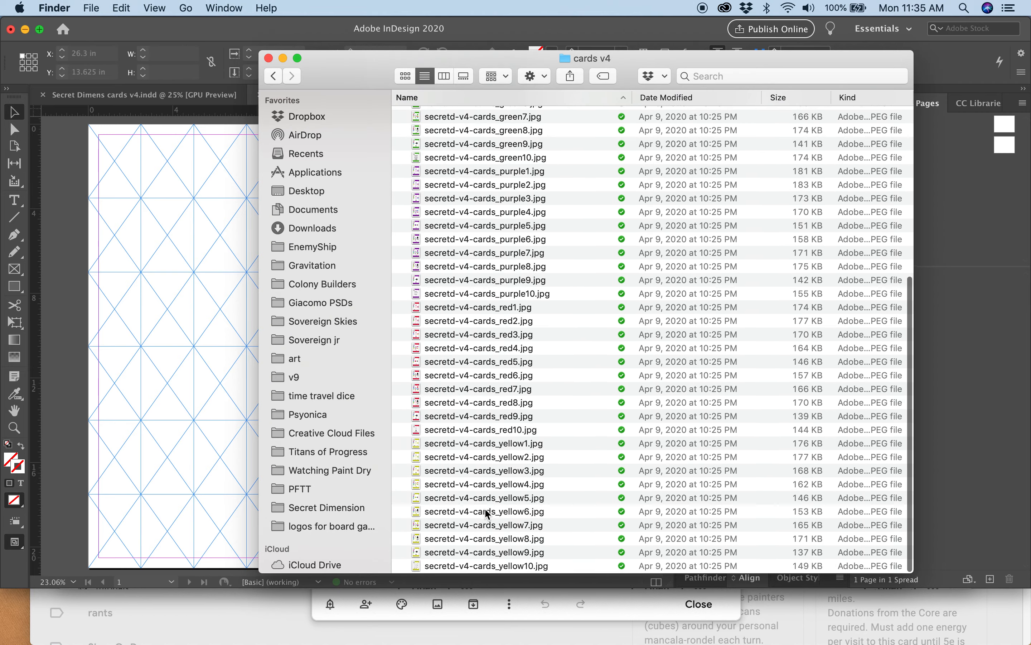
{"action": "left_click", "coordinate": [478, 566], "text": "shift"}
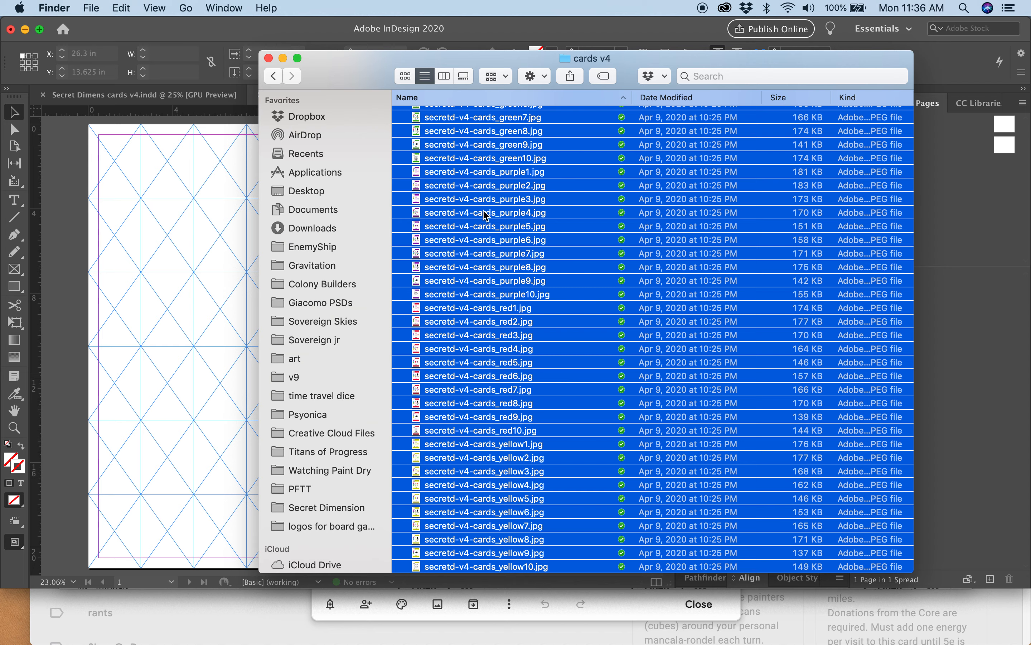
{"action": "left_click_drag", "start_coordinate": [491, 211], "coordinate": [97, 242]}
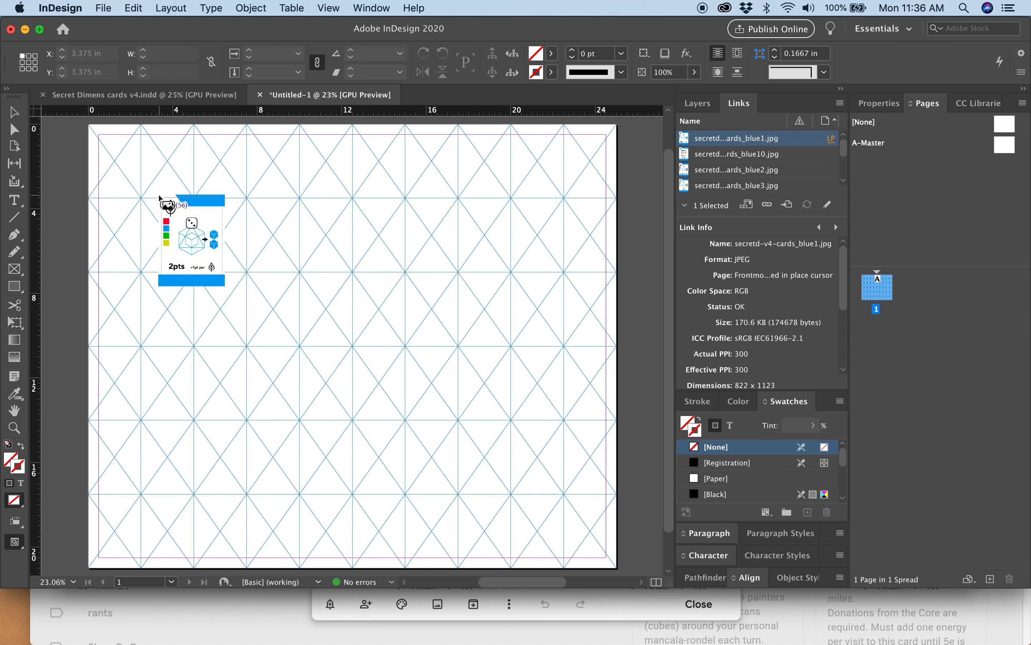
Fill the ten frames of the first row with the blue cards in loaded order, from blue1 to blue9.
{"action": "left_click_drag", "start_coordinate": [115, 162], "coordinate": [116, 163]}
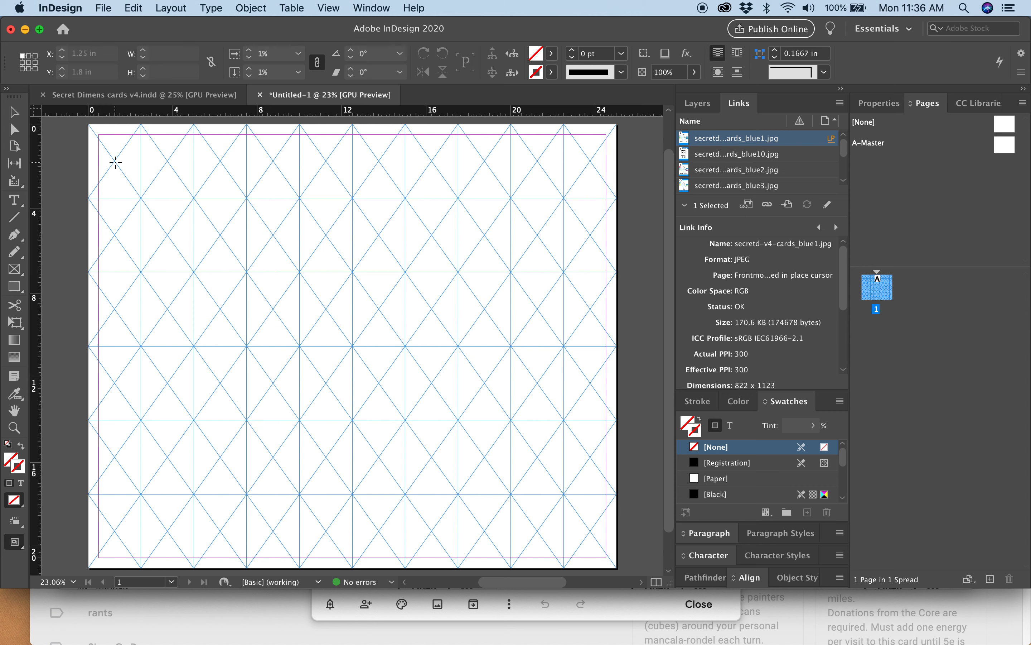
{"action": "left_click", "coordinate": [184, 159]}
{"action": "left_click", "coordinate": [225, 159]}
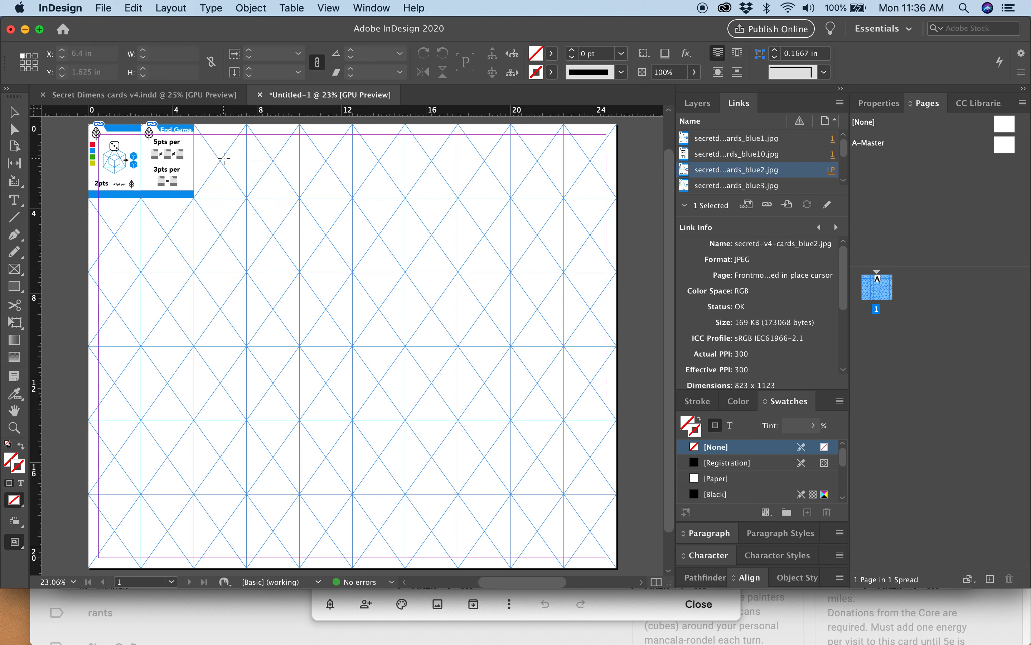
{"action": "left_click", "coordinate": [281, 162]}
{"action": "left_click", "coordinate": [337, 162]}
{"action": "left_click", "coordinate": [385, 162]}
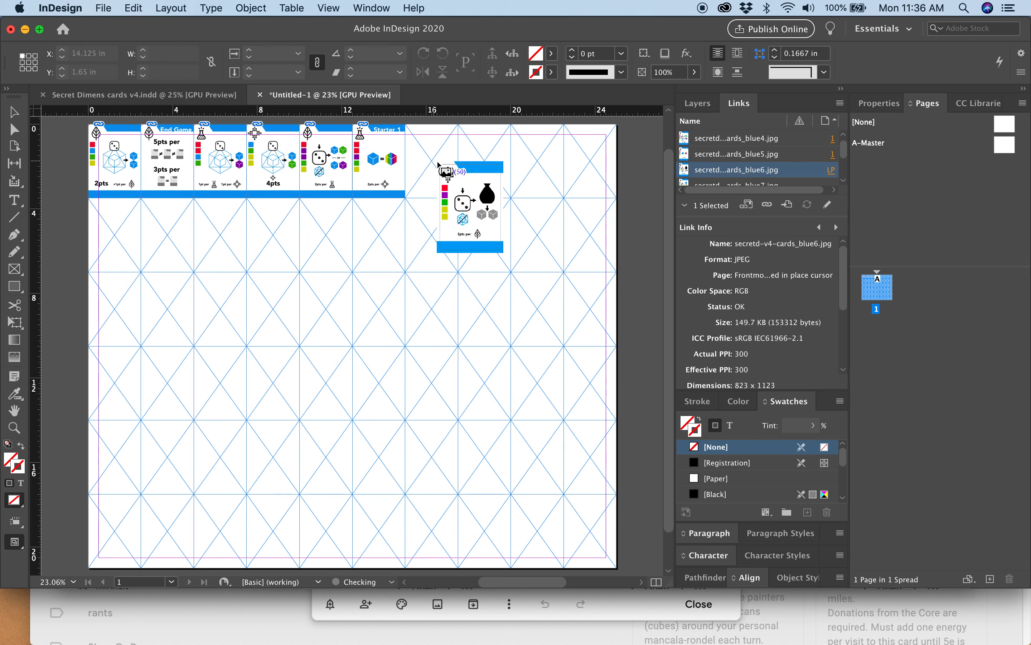
{"action": "left_click", "coordinate": [439, 163]}
{"action": "left_click", "coordinate": [486, 161]}
{"action": "left_click", "coordinate": [537, 156]}
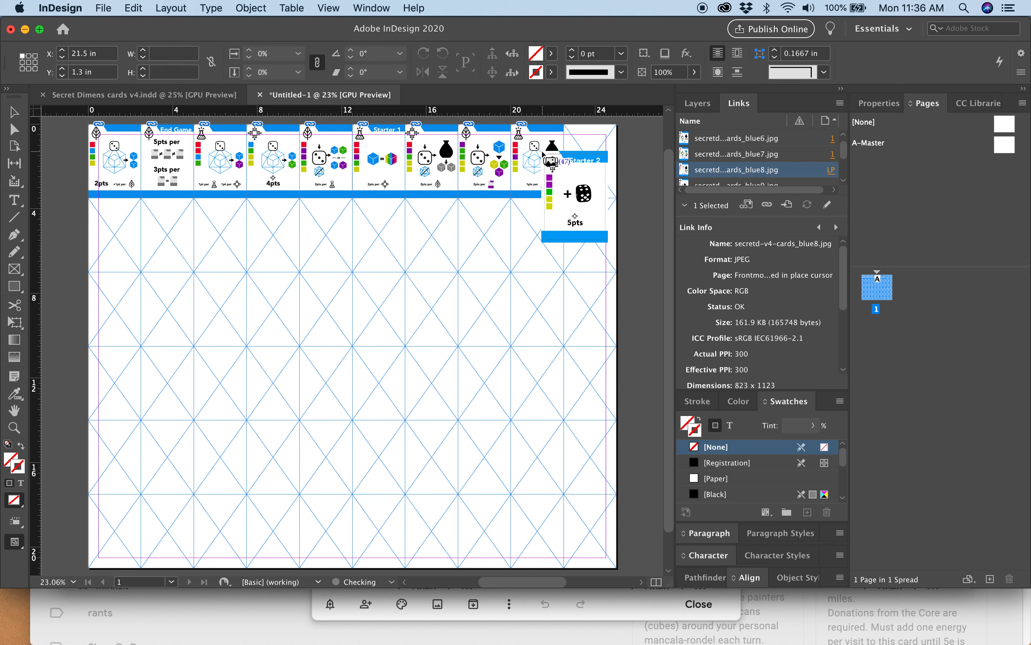
{"action": "left_click", "coordinate": [567, 155]}
Fill the second row's frames with the six board cards followed by green1, green10, green2 and green3.
{"action": "left_click", "coordinate": [115, 226]}
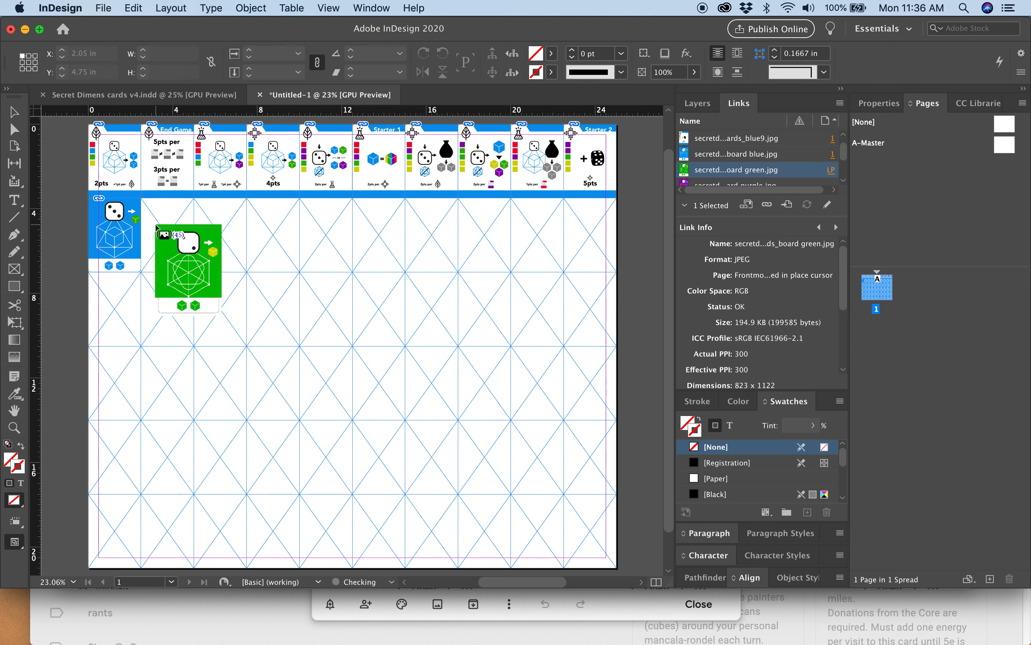
{"action": "left_click", "coordinate": [156, 230]}
{"action": "left_click", "coordinate": [213, 226]}
{"action": "left_click", "coordinate": [273, 226]}
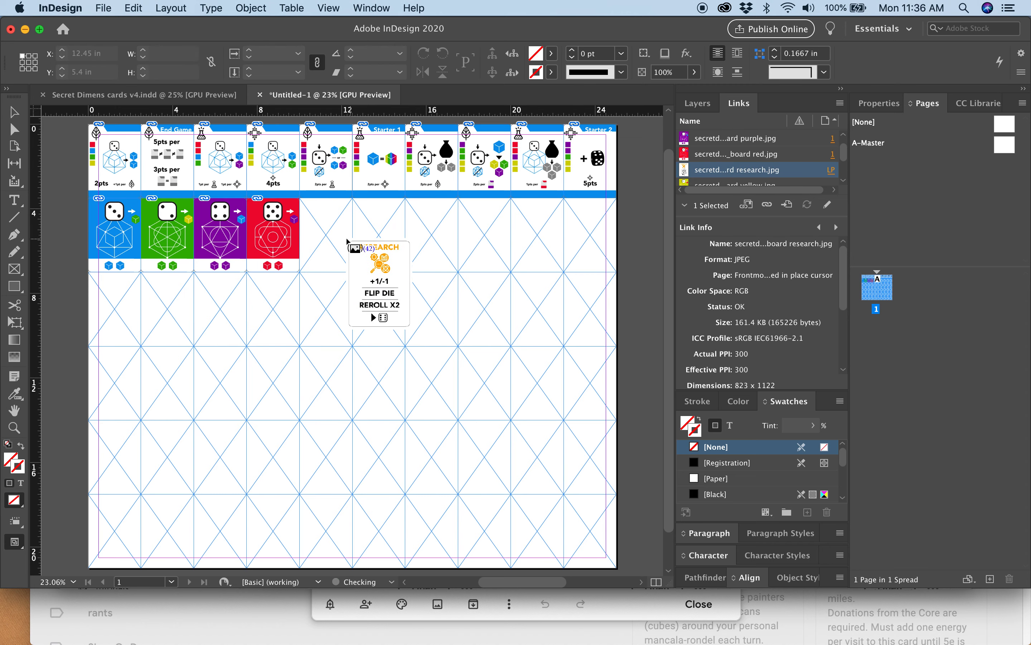
{"action": "left_click", "coordinate": [343, 239]}
{"action": "left_click", "coordinate": [380, 232]}
{"action": "left_click", "coordinate": [430, 233]}
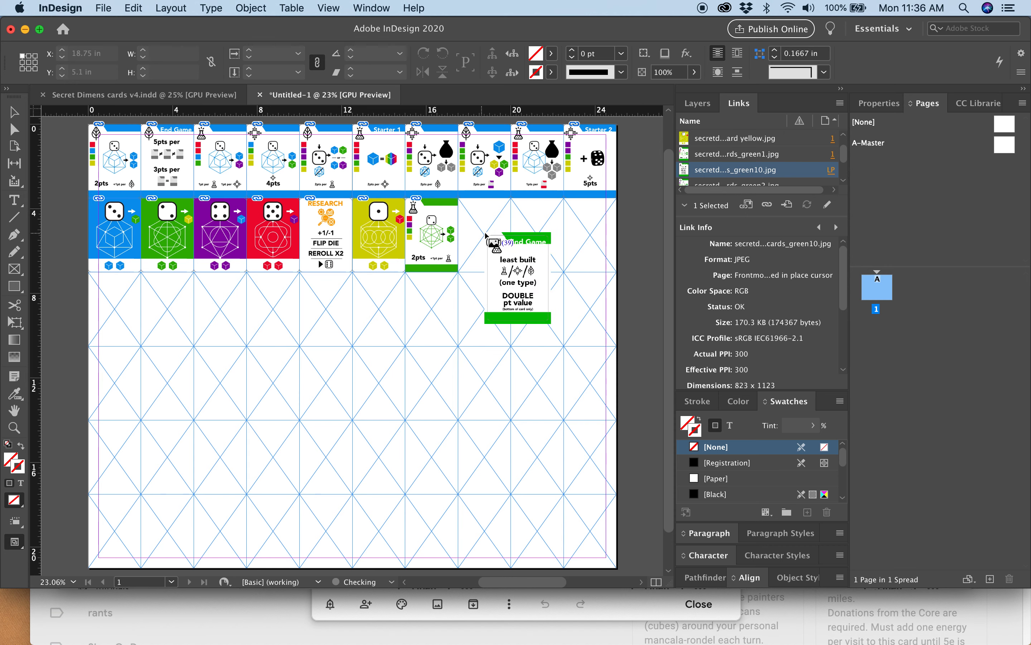
{"action": "left_click", "coordinate": [486, 232]}
{"action": "left_click", "coordinate": [537, 233]}
{"action": "left_click", "coordinate": [589, 233]}
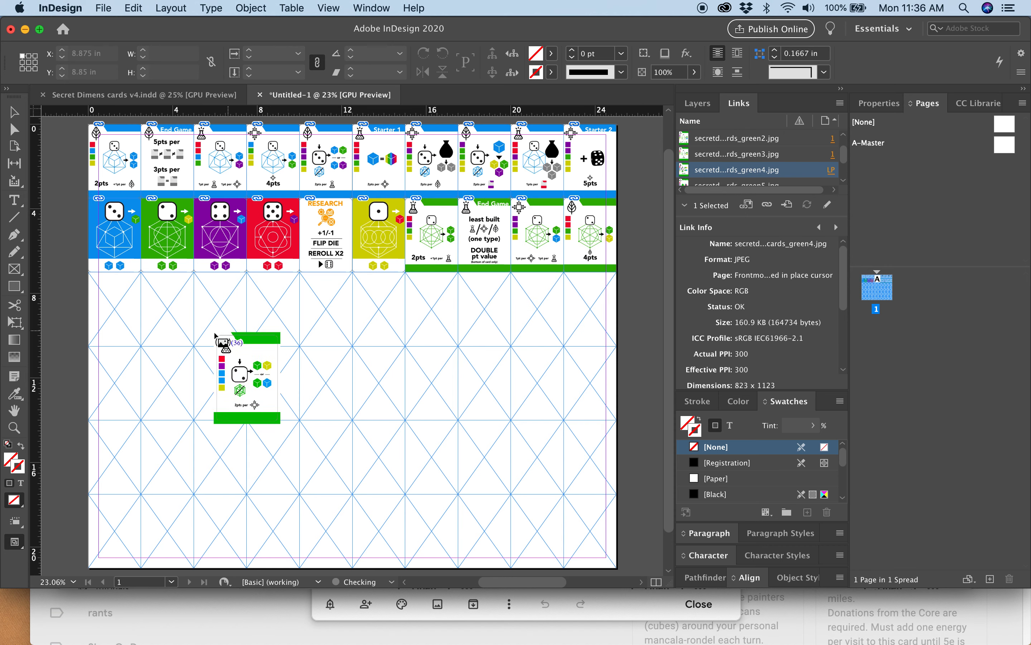
Fill the third row's frames with green4 to green9, followed by purple1, purple10, purple2 and purple3.
{"action": "left_click", "coordinate": [115, 307]}
{"action": "left_click_drag", "start_coordinate": [166, 305], "coordinate": [164, 302]}
{"action": "left_click", "coordinate": [220, 307]}
{"action": "left_click", "coordinate": [273, 306]}
{"action": "left_click", "coordinate": [331, 306]}
{"action": "left_click", "coordinate": [379, 307]}
{"action": "left_click", "coordinate": [431, 308]}
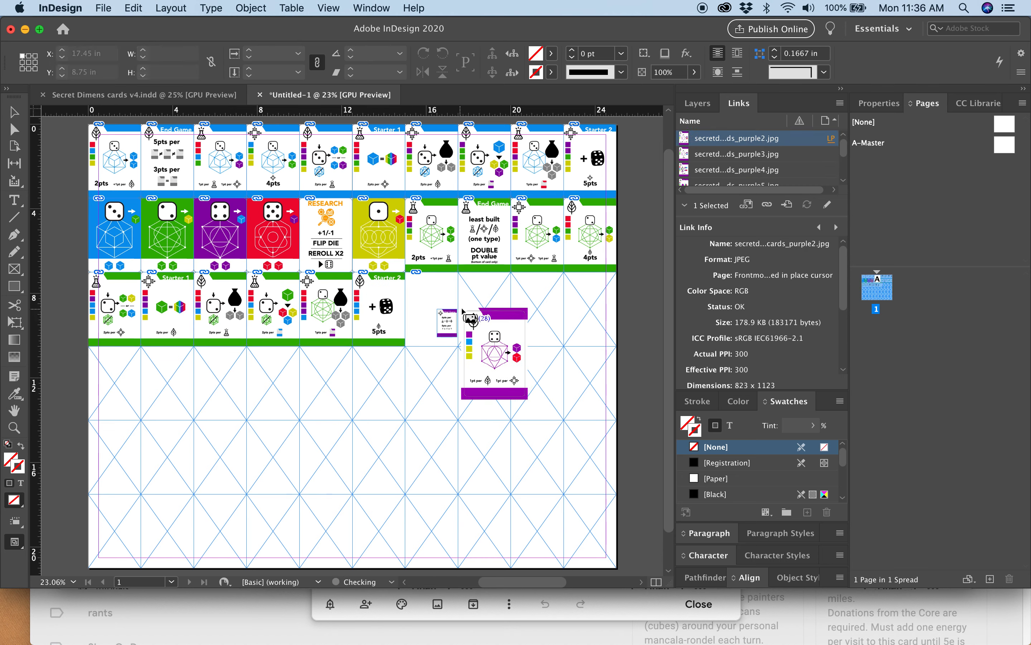
{"action": "left_click", "coordinate": [463, 309]}
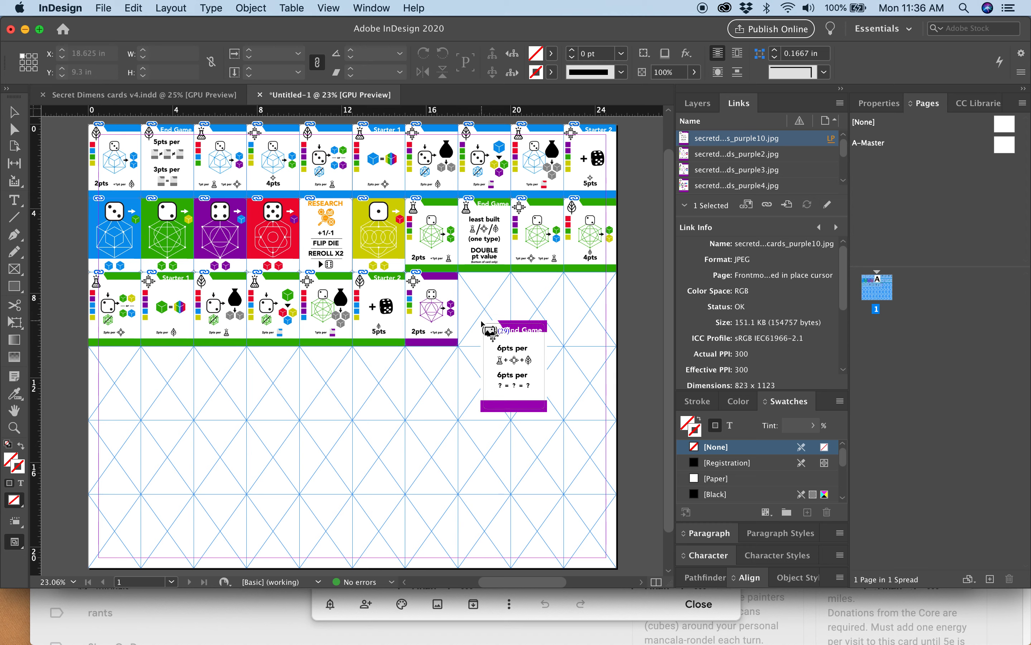
{"action": "left_click_drag", "start_coordinate": [484, 303], "coordinate": [485, 303]}
{"action": "left_click", "coordinate": [544, 309]}
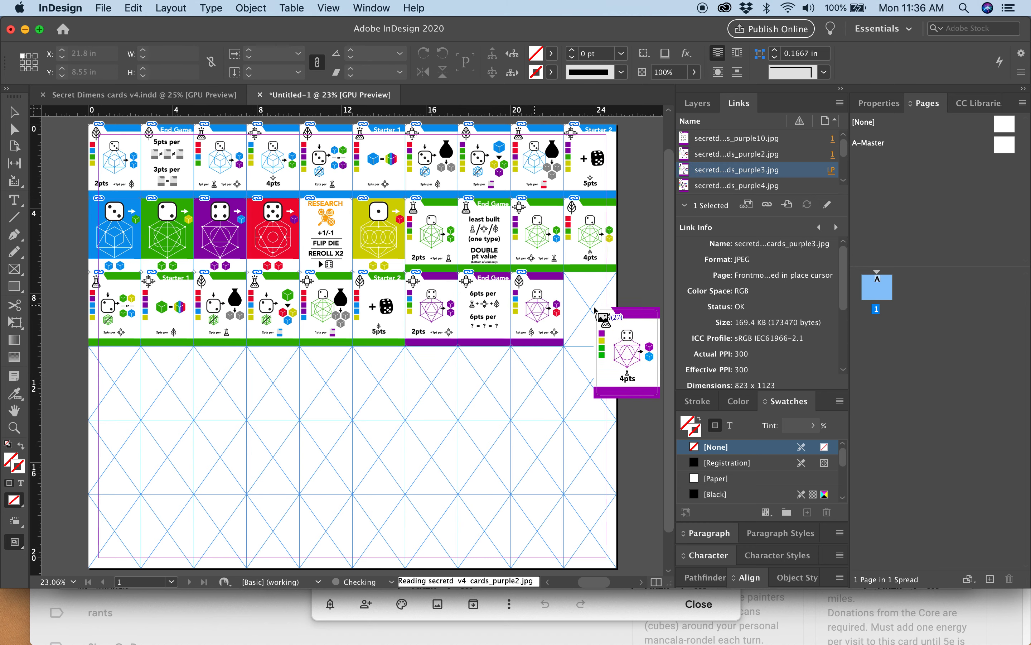
{"action": "left_click", "coordinate": [601, 308]}
Fill the fourth row's frames with purple4 to purple9, followed by red1, red10, red2 and red3.
{"action": "left_click", "coordinate": [110, 379]}
{"action": "left_click", "coordinate": [164, 379]}
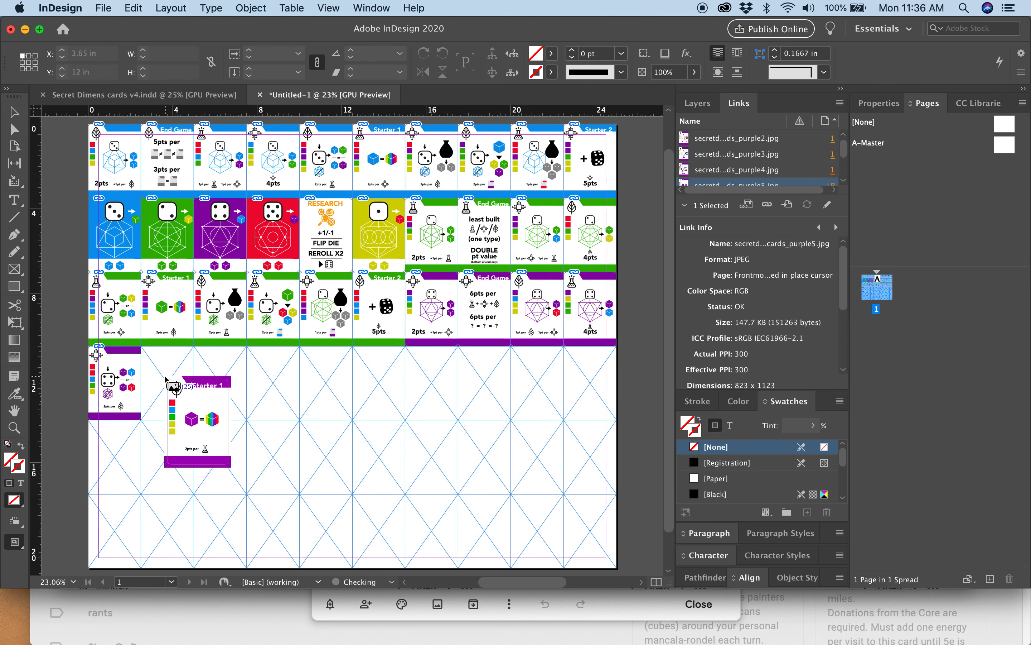
{"action": "left_click", "coordinate": [217, 380]}
{"action": "left_click", "coordinate": [275, 379]}
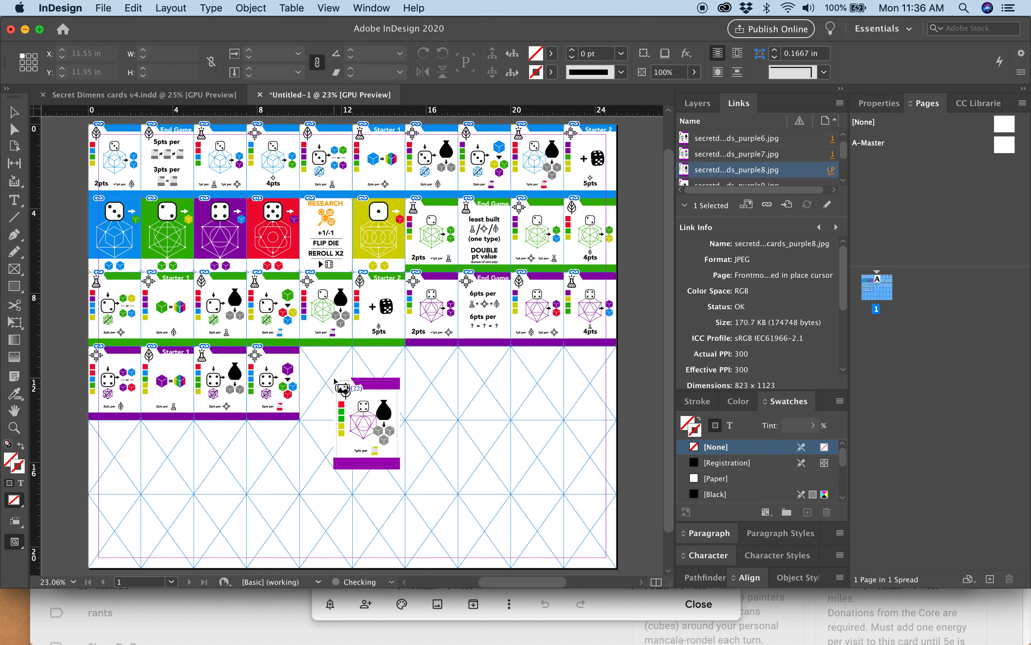
{"action": "left_click", "coordinate": [328, 380]}
{"action": "left_click", "coordinate": [381, 379]}
{"action": "left_click", "coordinate": [439, 376]}
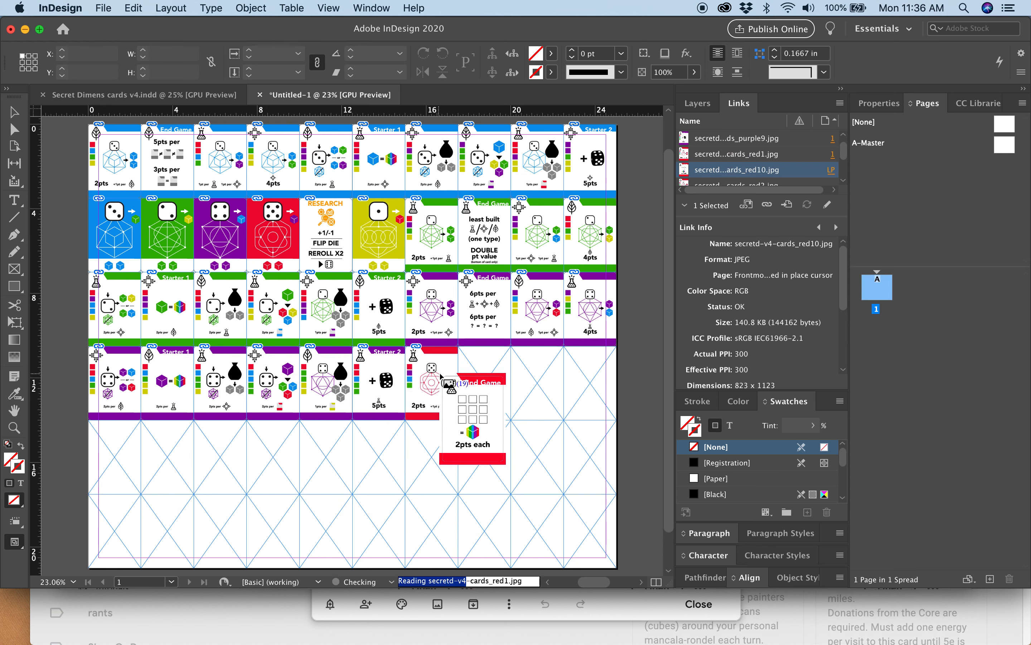
{"action": "left_click", "coordinate": [490, 378]}
{"action": "left_click", "coordinate": [534, 376]}
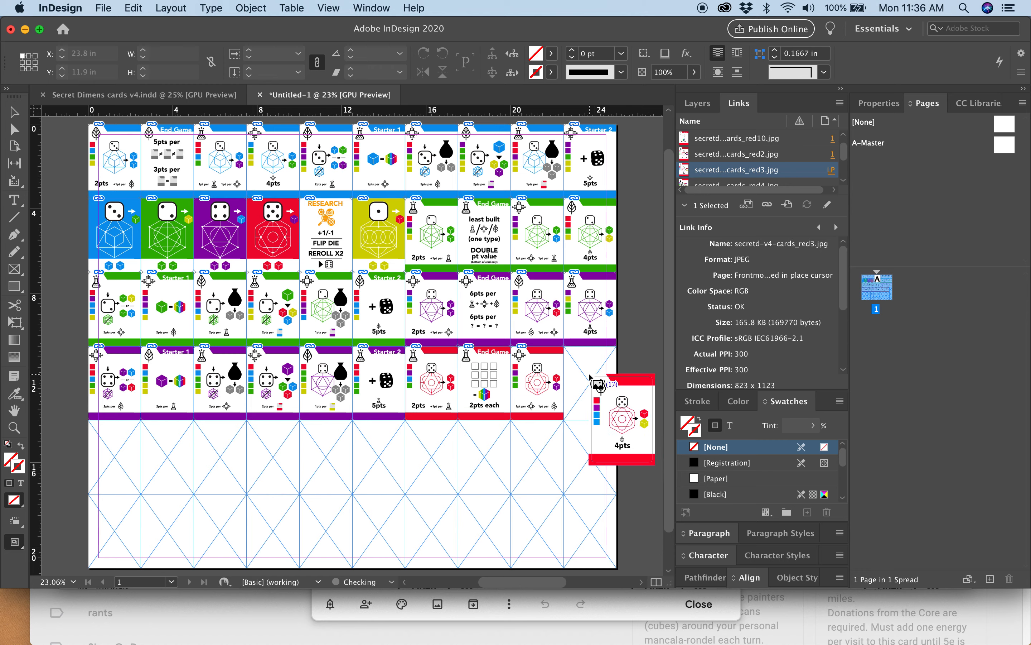
{"action": "left_click", "coordinate": [590, 376]}
Fill the fifth row's frames with red4 to red9, followed by yellow1, yellow10, yellow2 and yellow3.
{"action": "left_click", "coordinate": [111, 443]}
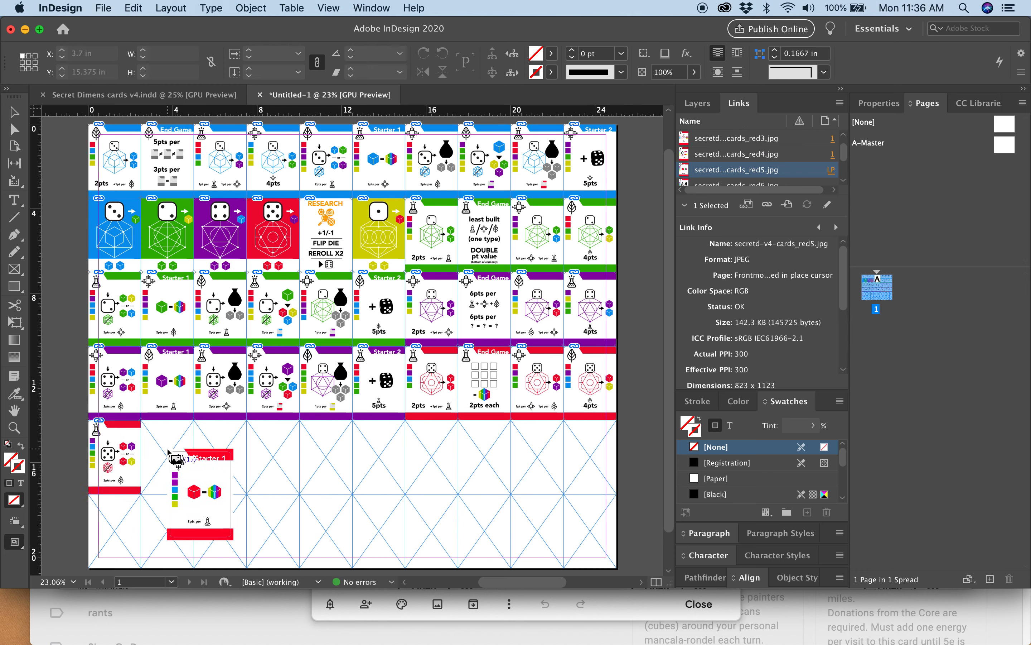
{"action": "left_click", "coordinate": [170, 448]}
{"action": "left_click", "coordinate": [222, 448]}
{"action": "left_click", "coordinate": [267, 447]}
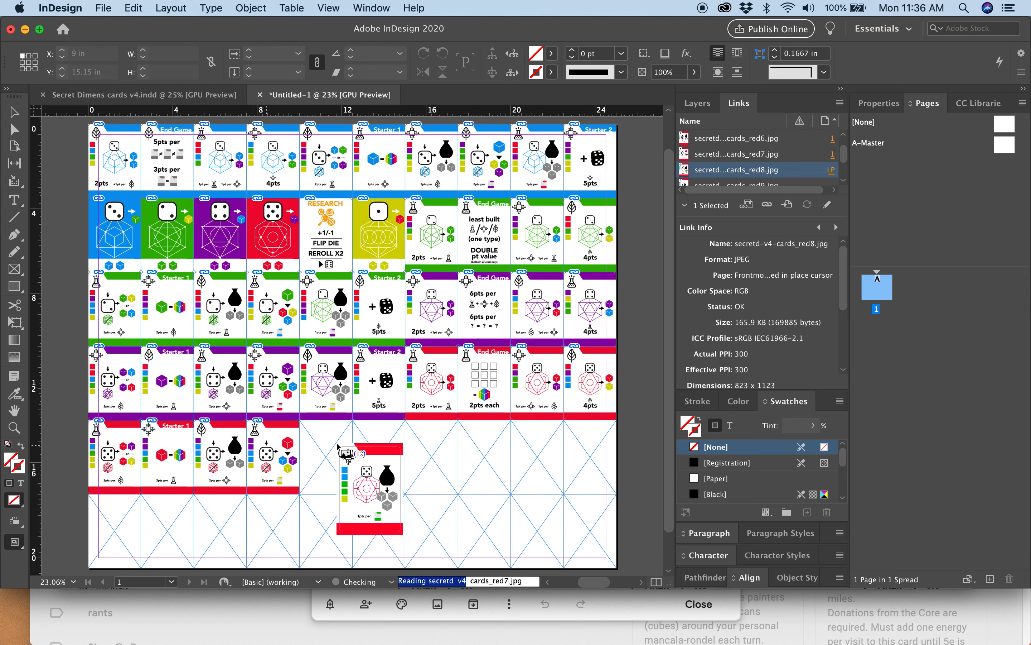
{"action": "left_click", "coordinate": [323, 448]}
{"action": "left_click", "coordinate": [379, 448]}
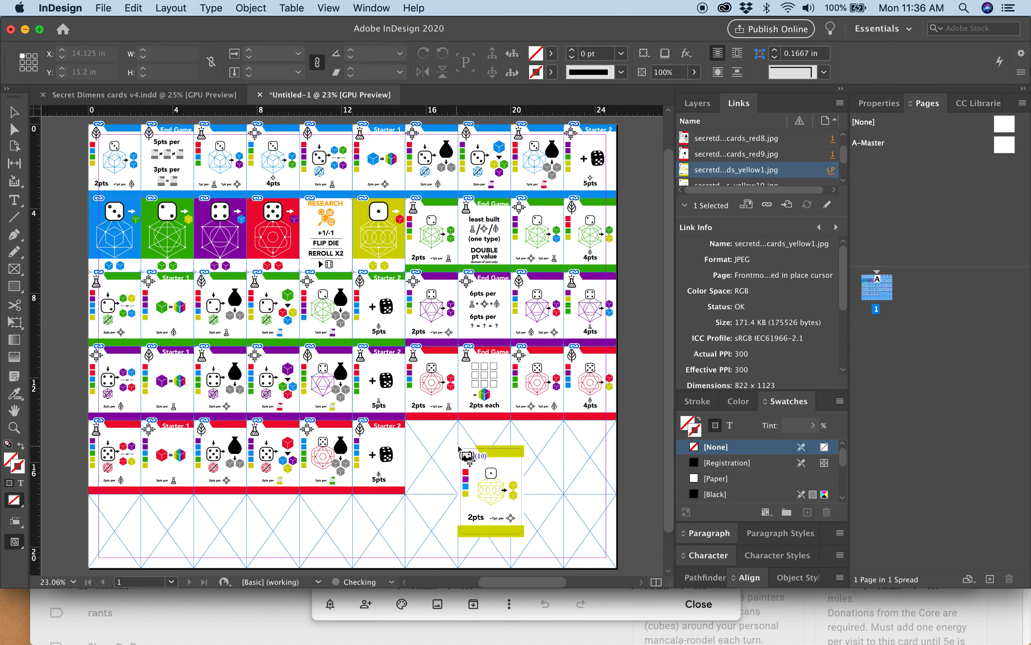
{"action": "left_click", "coordinate": [435, 450]}
{"action": "left_click", "coordinate": [491, 452]}
{"action": "left_click", "coordinate": [554, 455]}
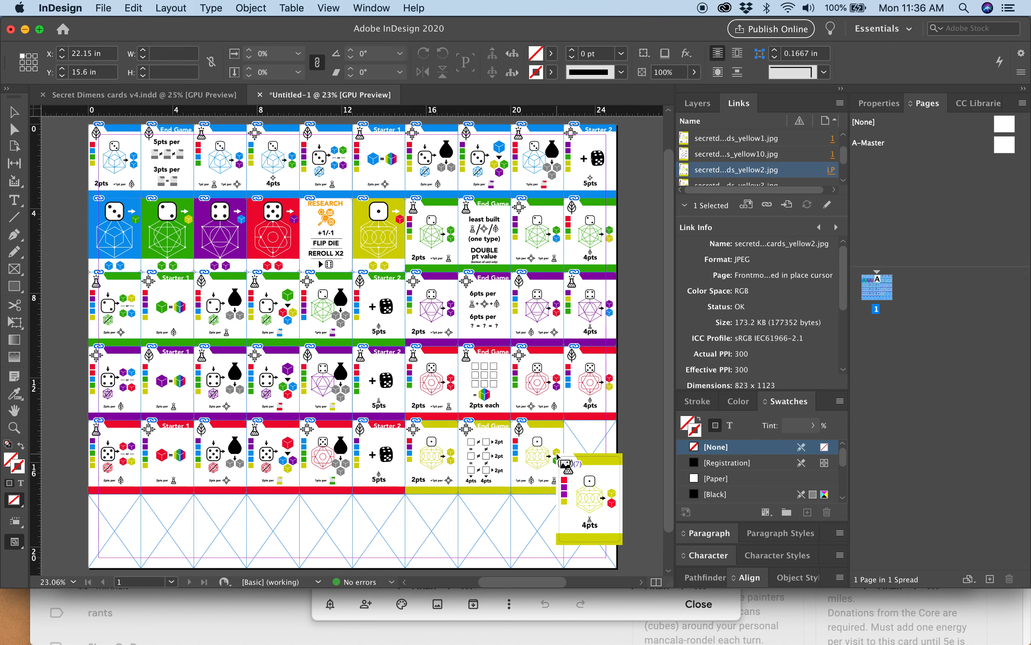
{"action": "left_click", "coordinate": [584, 448]}
Fill the first six frames of the sixth row with the remaining cards, yellow4 to yellow9.
{"action": "left_click", "coordinate": [124, 518]}
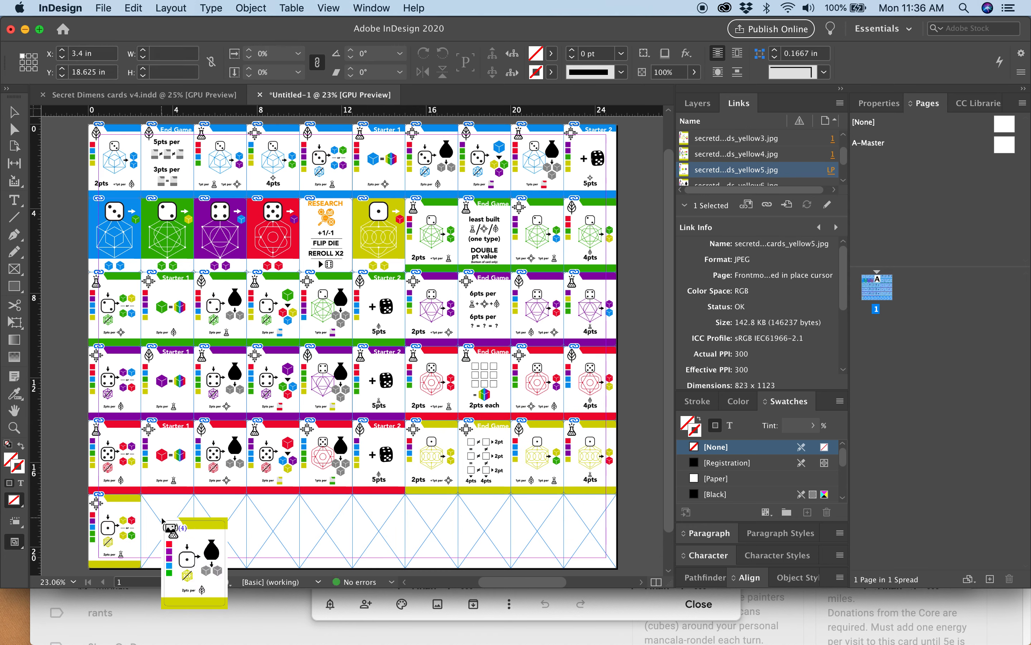
{"action": "left_click", "coordinate": [169, 520]}
{"action": "left_click", "coordinate": [221, 522]}
{"action": "left_click", "coordinate": [273, 524]}
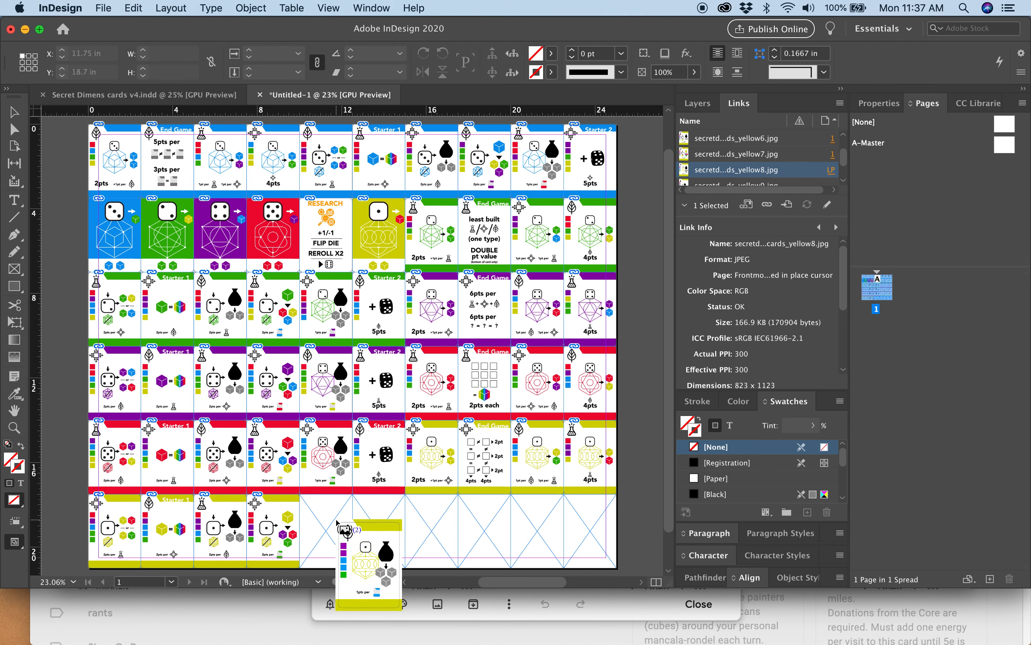
{"action": "left_click", "coordinate": [330, 522]}
{"action": "left_click", "coordinate": [383, 521]}
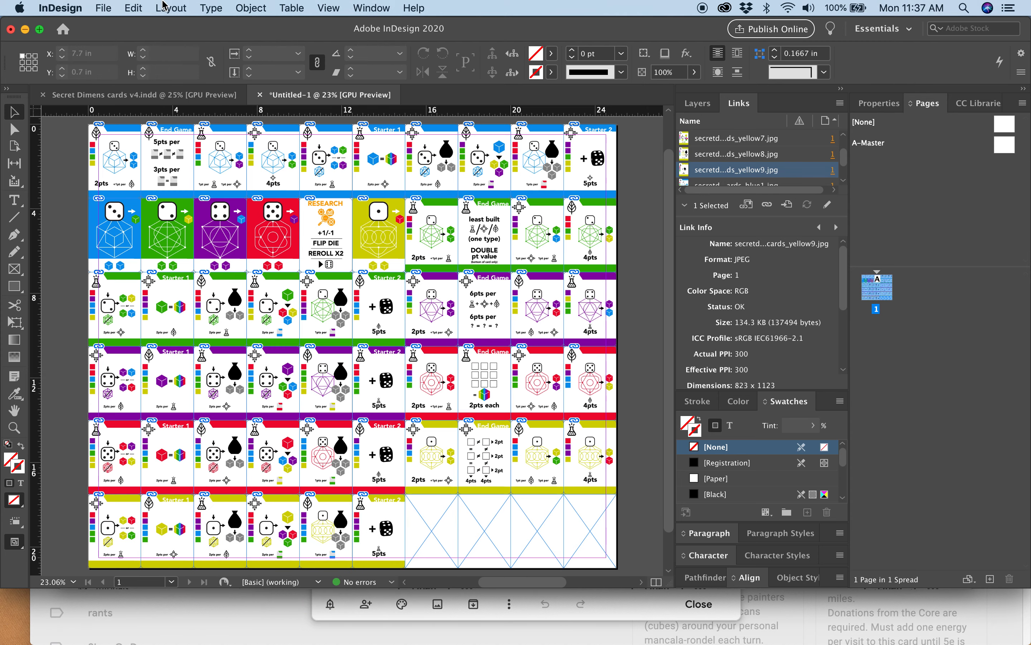
Export all pages of the sheet to the Desktop as a JPEG named "secret dimension cards", with High quality, 300 ppi and RGB.
{"action": "left_click", "coordinate": [102, 8]}
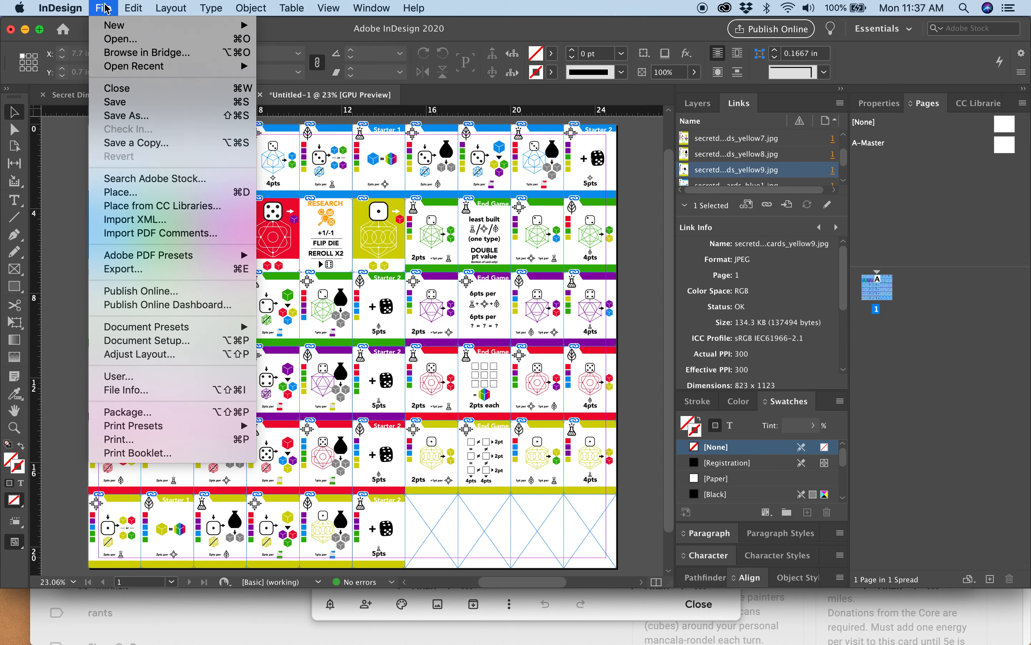
{"action": "left_click", "coordinate": [124, 269]}
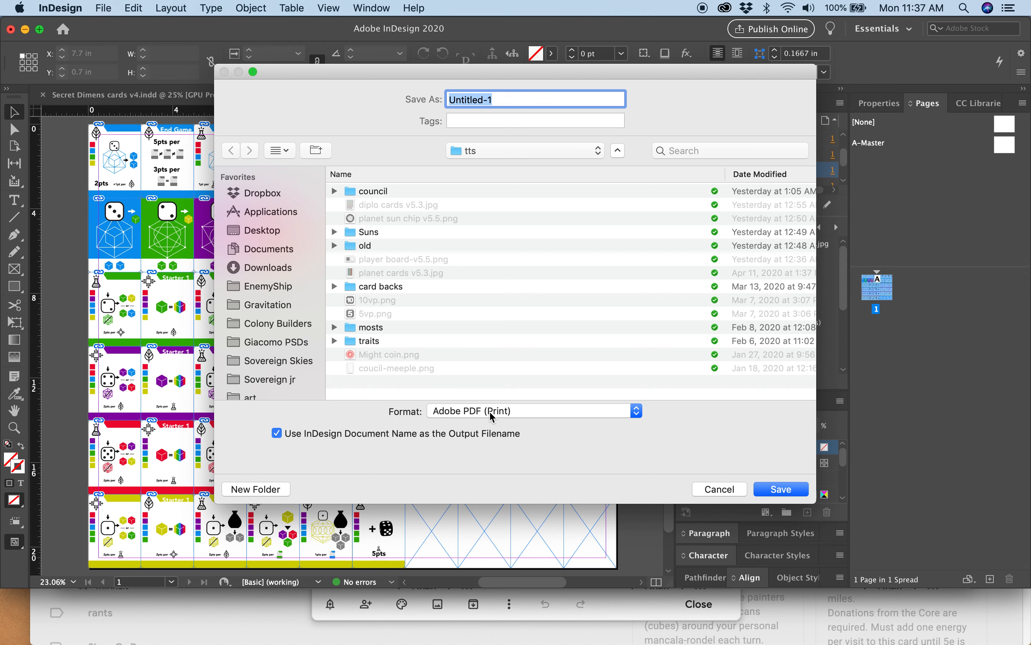
{"action": "left_click", "coordinate": [492, 413]}
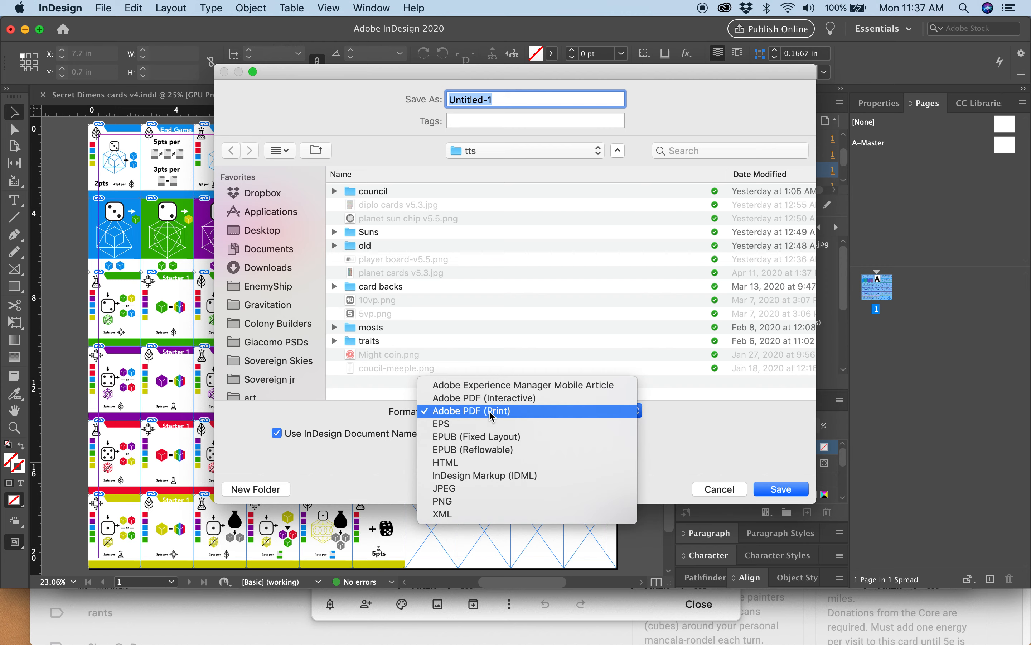
{"action": "left_click", "coordinate": [468, 488]}
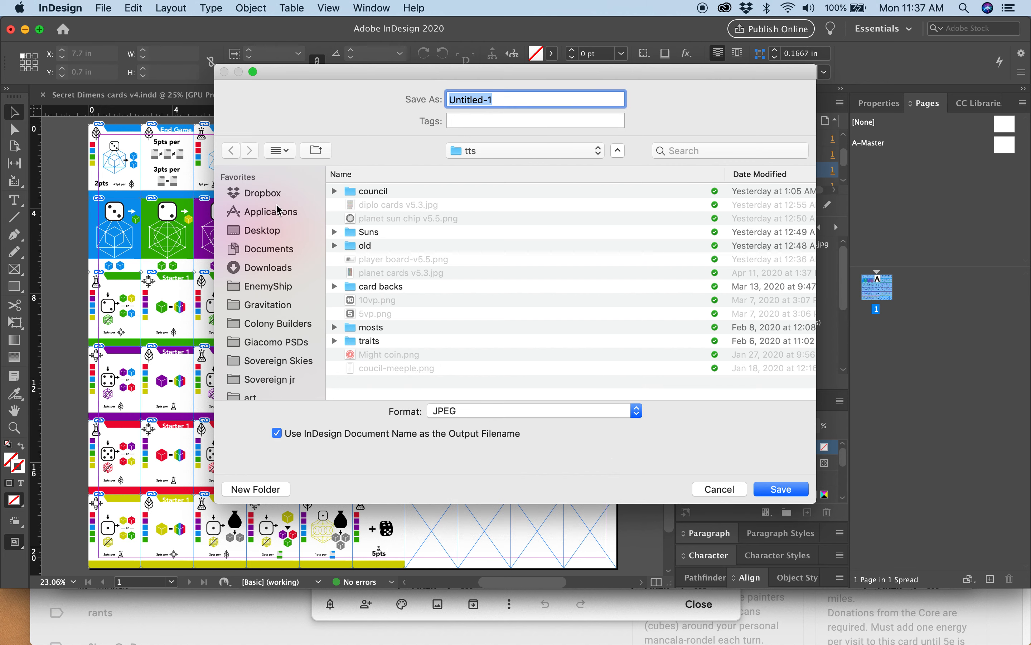
{"action": "left_click", "coordinate": [264, 232]}
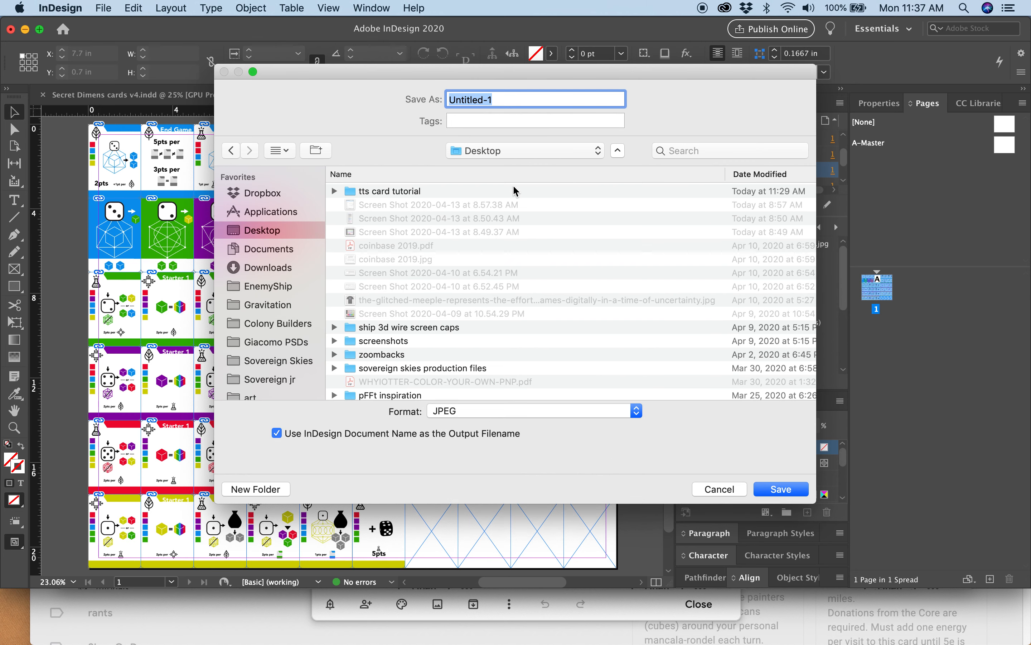
{"action": "type", "text": "secret dimension cards"}
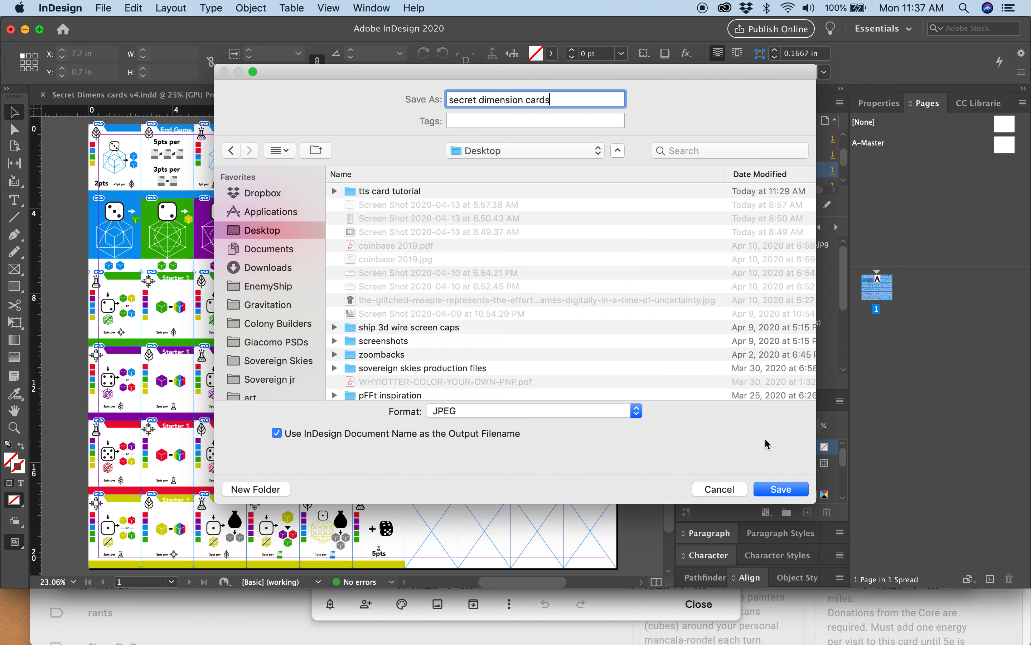
{"action": "left_click", "coordinate": [797, 490]}
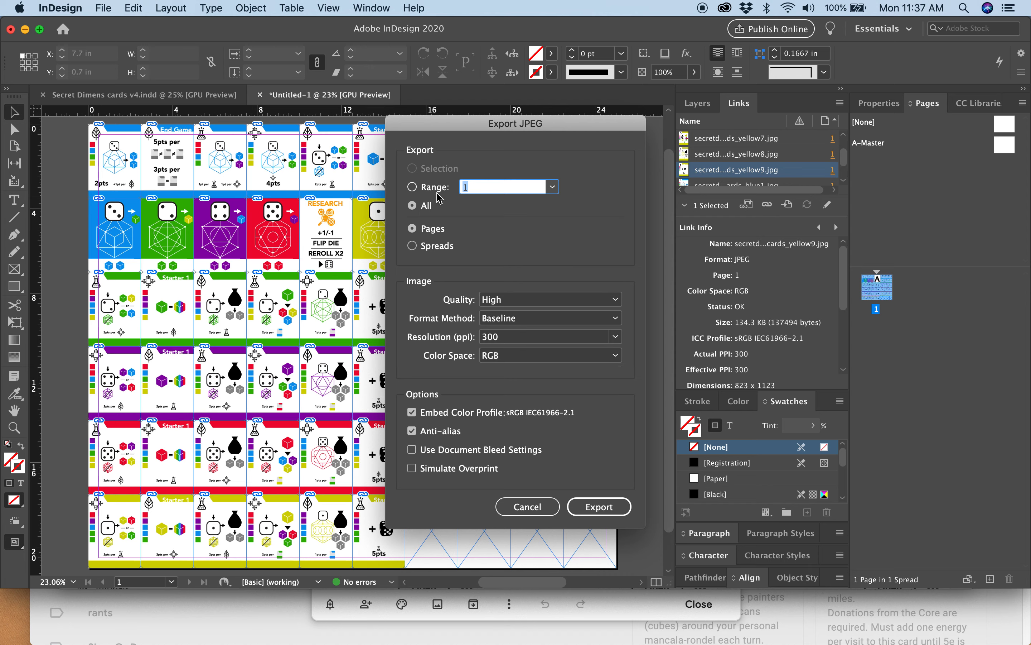
{"action": "left_click", "coordinate": [612, 515]}
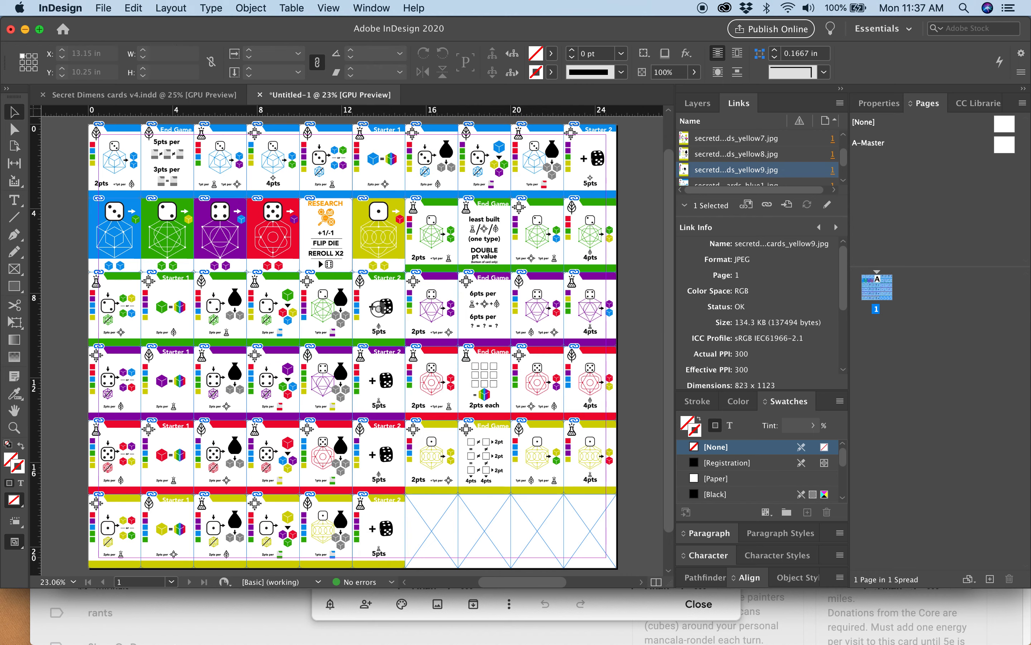
Switch to Finder and preview the exported "secret dimension cards.jpg" on the Desktop.
{"action": "mouse_move", "coordinate": [152, 640]}
{"action": "left_click", "coordinate": [54, 629]}
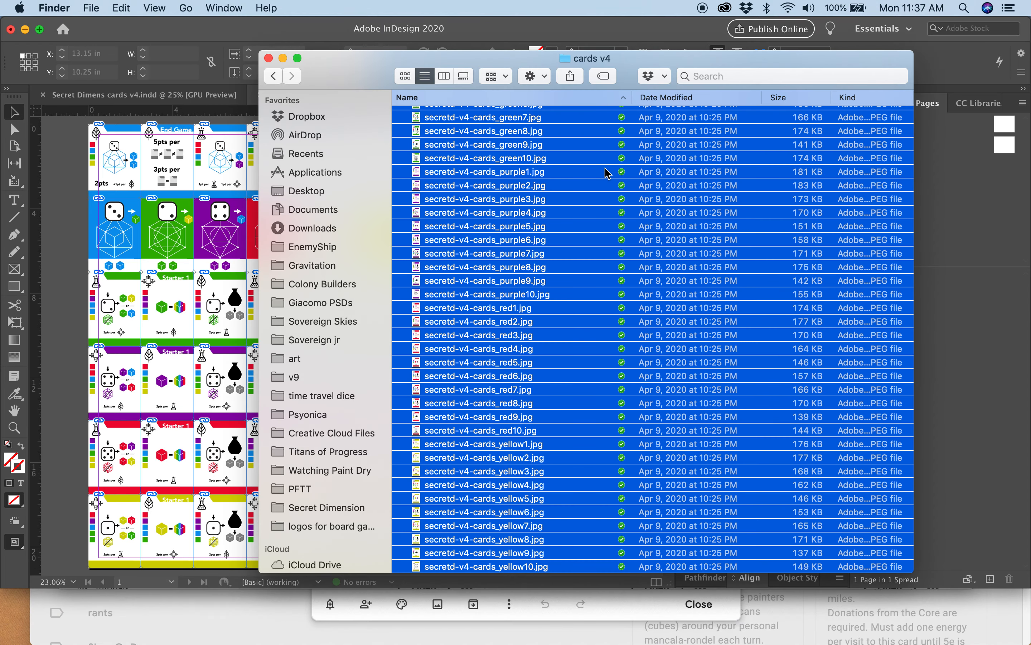
{"action": "left_click", "coordinate": [306, 199]}
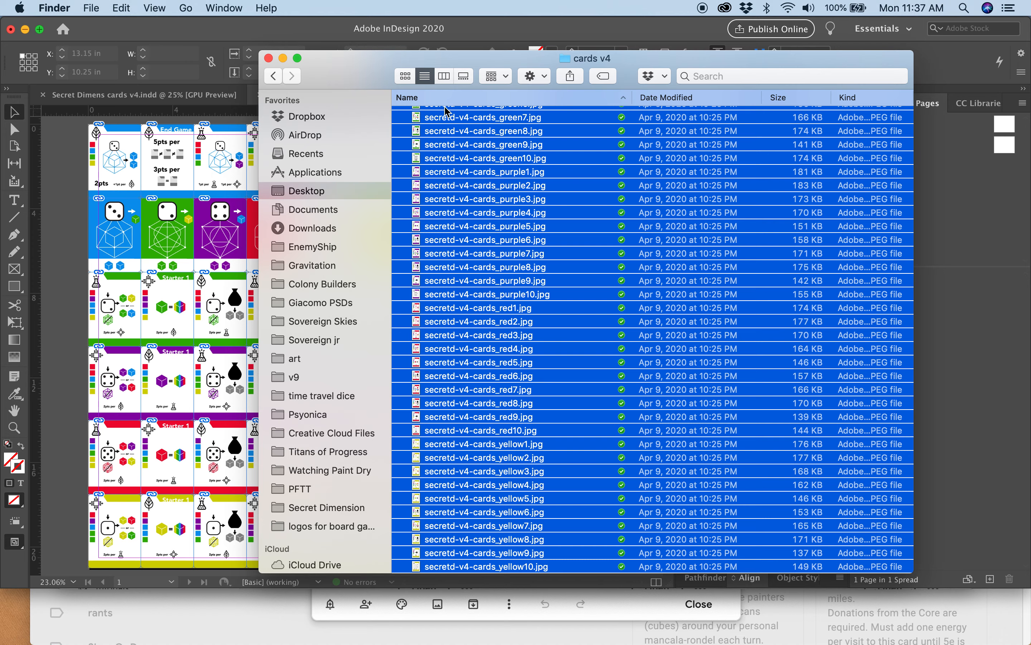
{"action": "left_click", "coordinate": [495, 118]}
{"action": "key", "text": "space"}
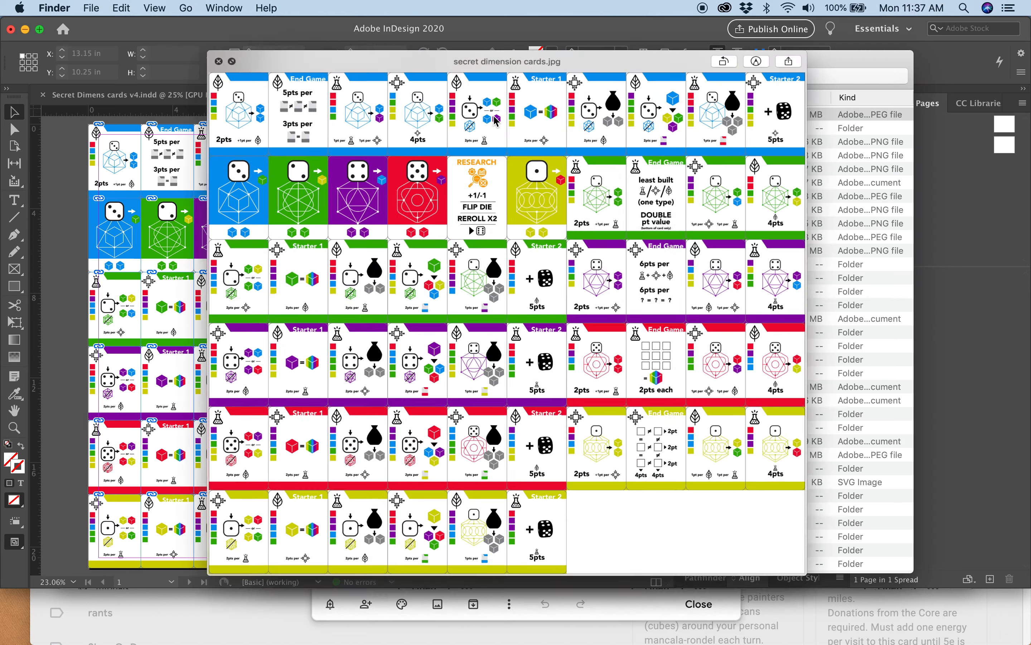